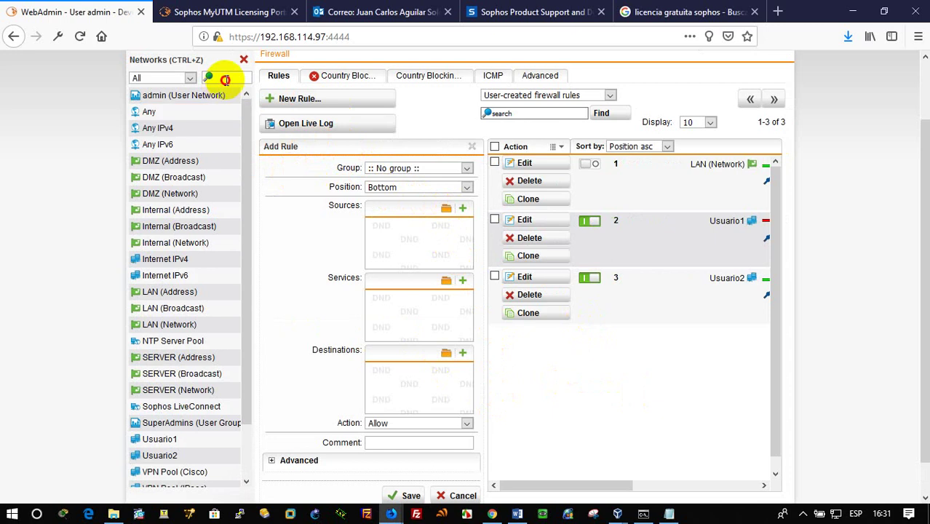
Add Usuario1 as the new rule's source and Microsoft Remote Desktop (RDP) as its service
text(us)
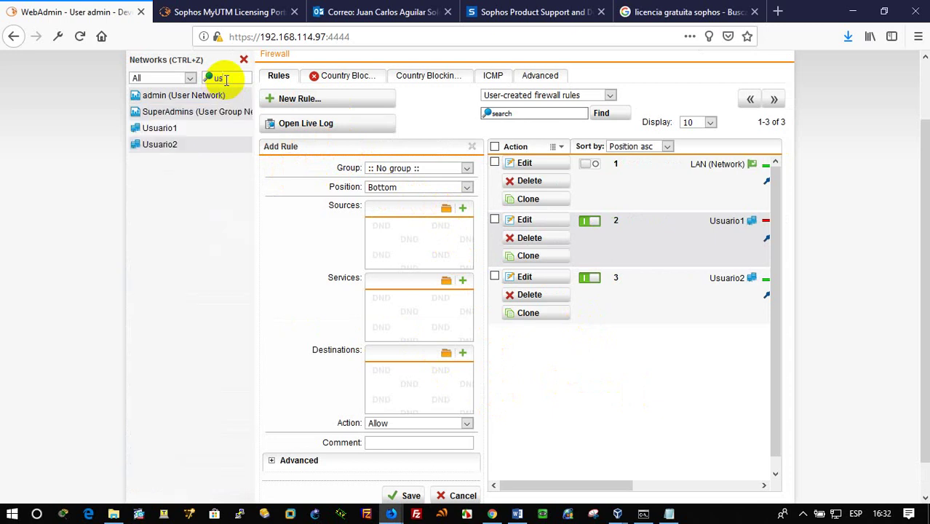
drag(178, 136, 406, 245)
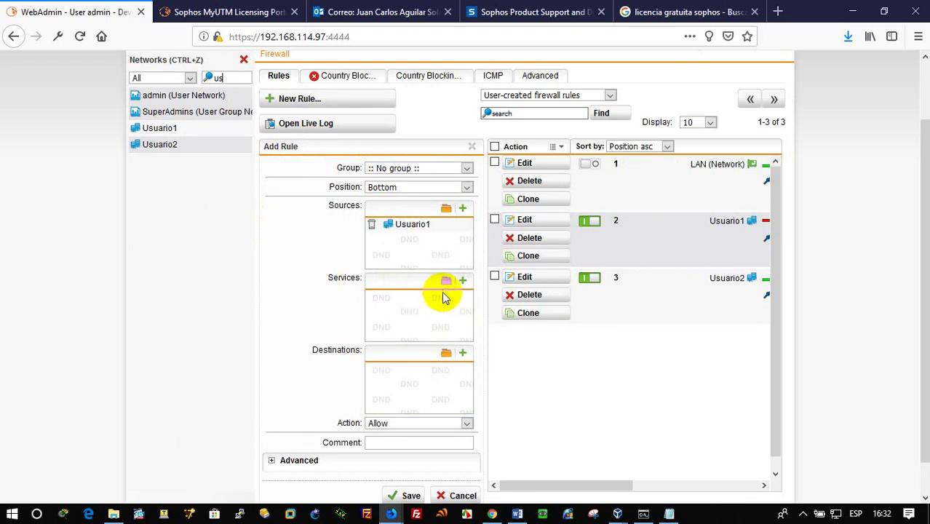
click(446, 282)
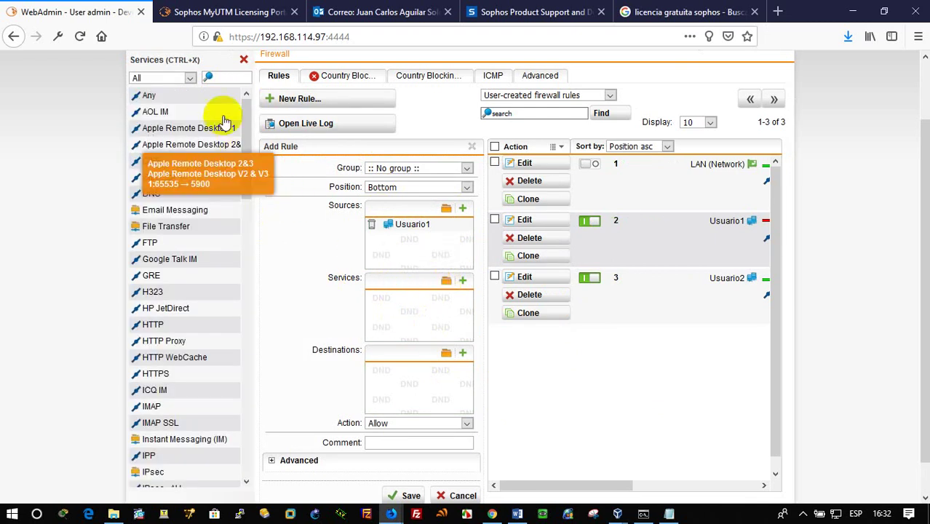
click(226, 76)
text(rd)
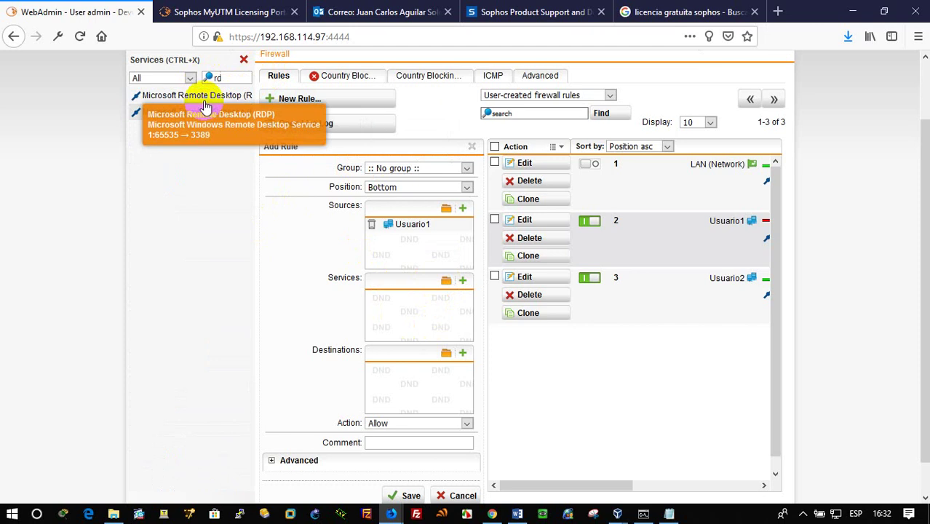
drag(206, 100, 383, 306)
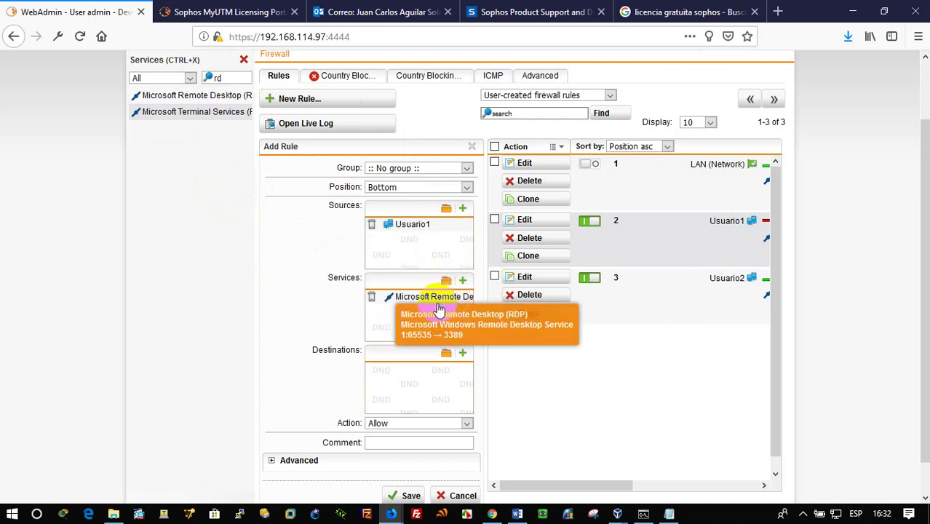
Set SERVER (Network) as the rule's destination with the Allow action, and save and enable the rule
click(447, 353)
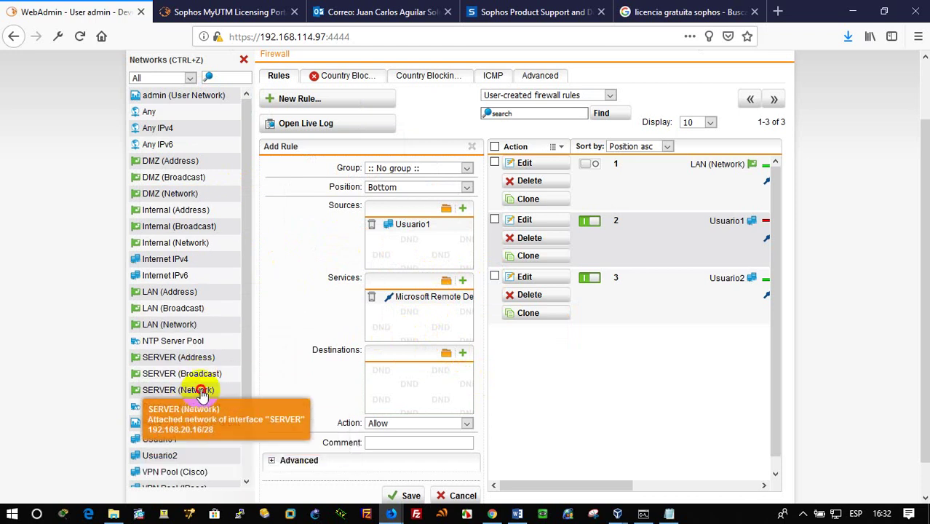
drag(202, 394, 335, 372)
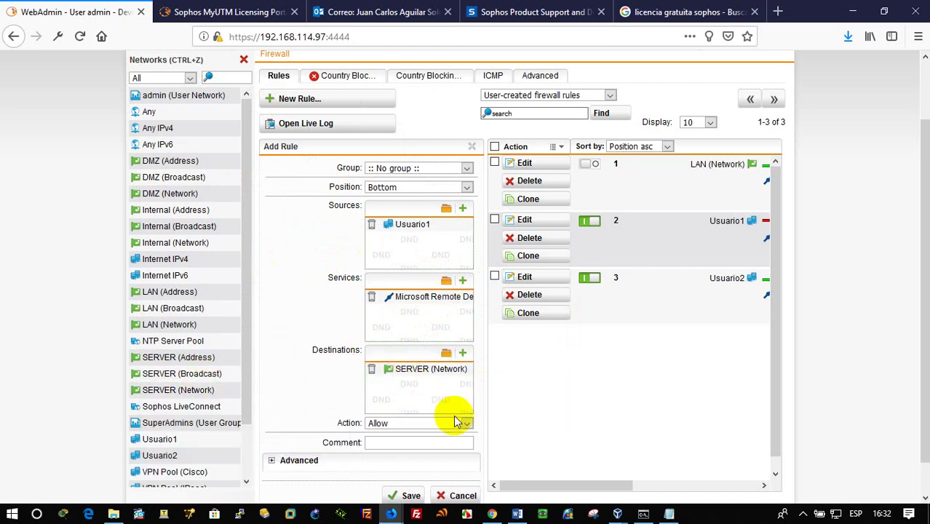
click(410, 496)
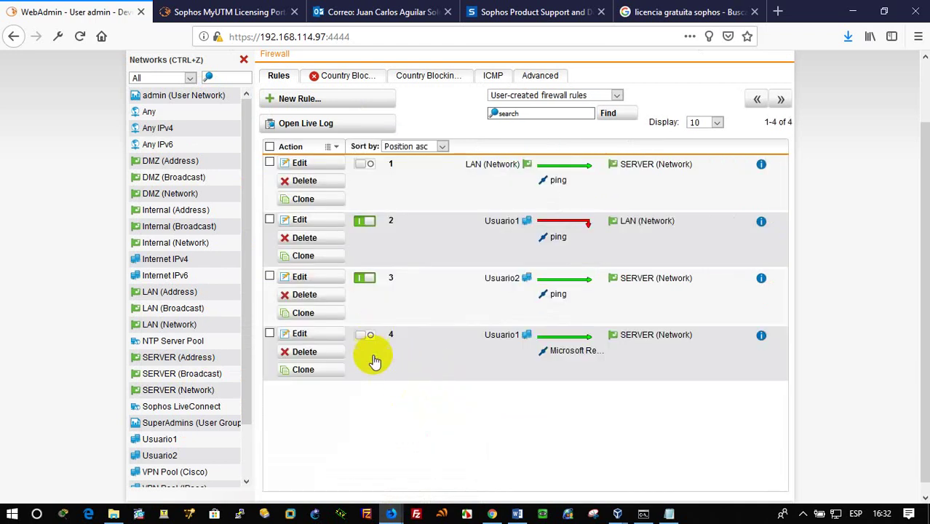
Create another firewall rule with Usuario2 as its source
click(320, 101)
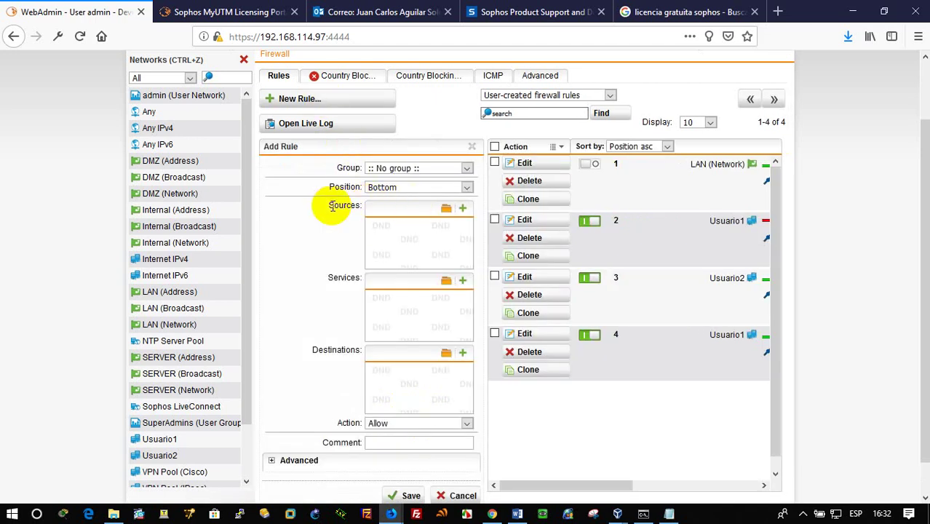
click(231, 76)
text(usu)
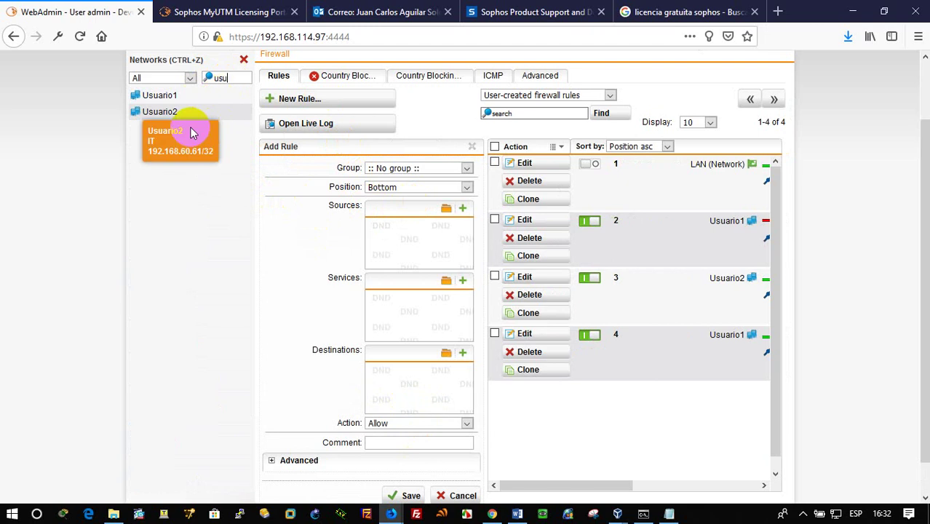
drag(167, 114, 422, 242)
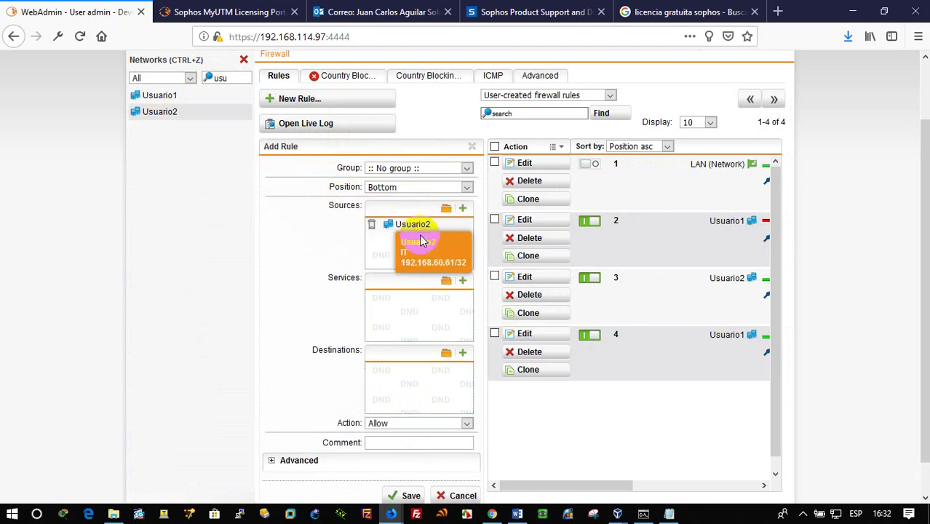
Add Microsoft Remote Desktop (RDP) as the service of the Usuario2 rule
click(445, 280)
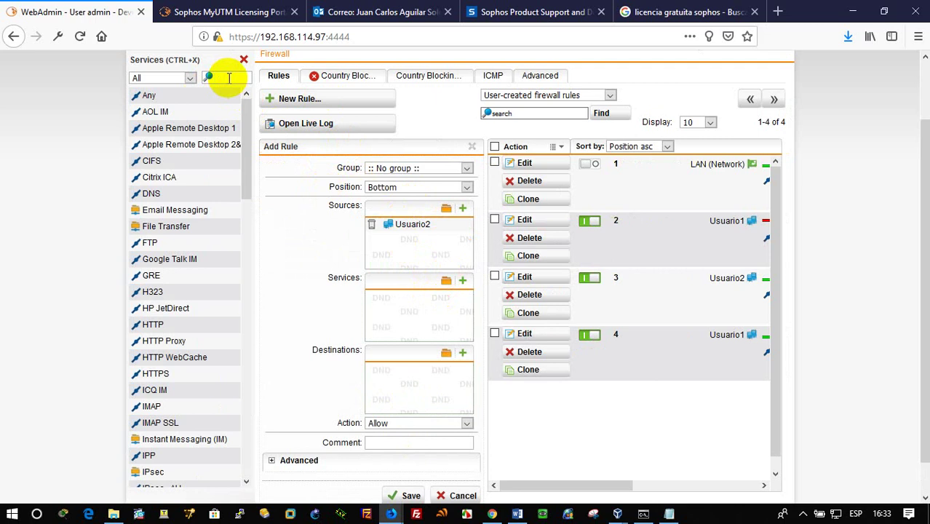
click(228, 78)
text(rd)
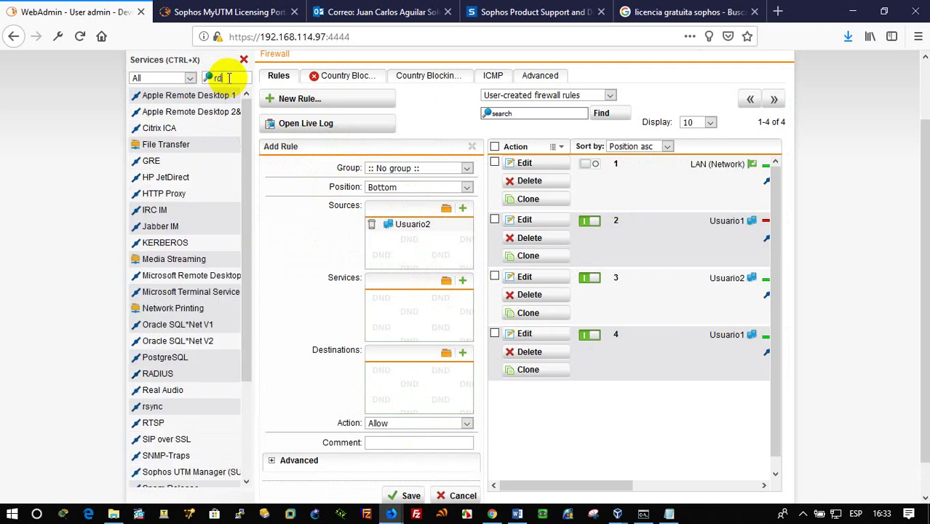
drag(243, 93, 411, 303)
click(240, 78)
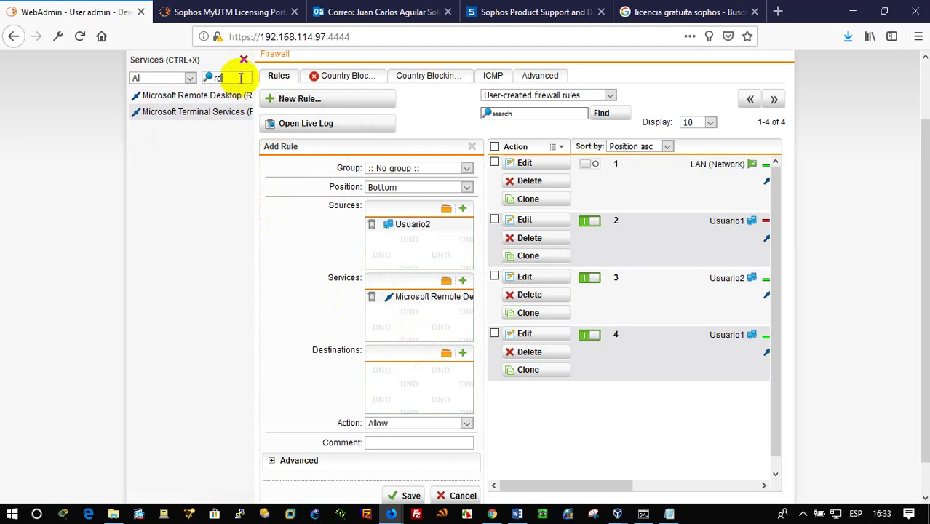
key(BackSpace)
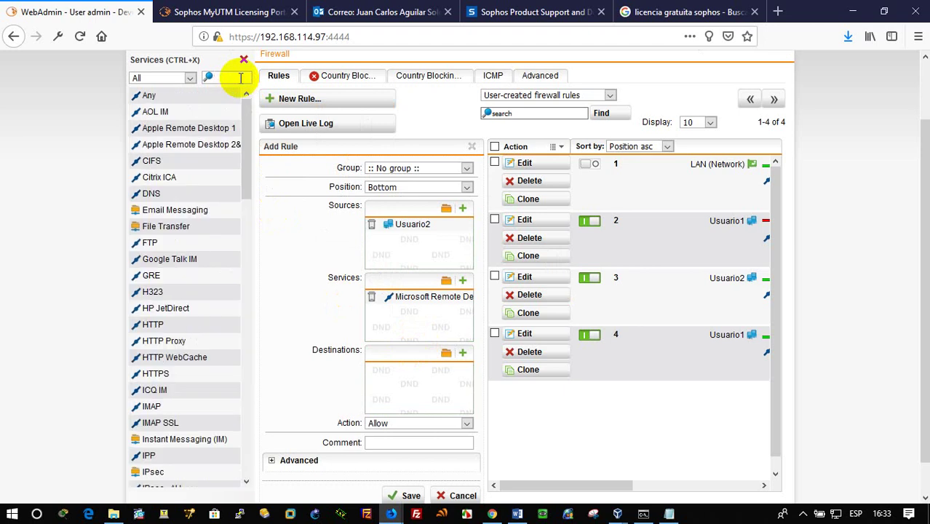
Set the Usuario2 rule's destination to SERVER (Network) and its action to Drop, and save and enable it
click(445, 353)
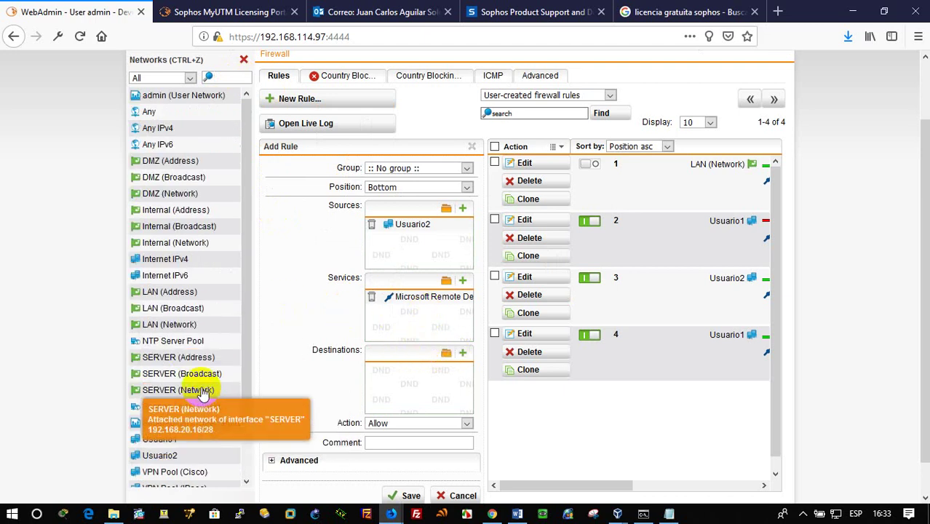
drag(178, 390, 425, 407)
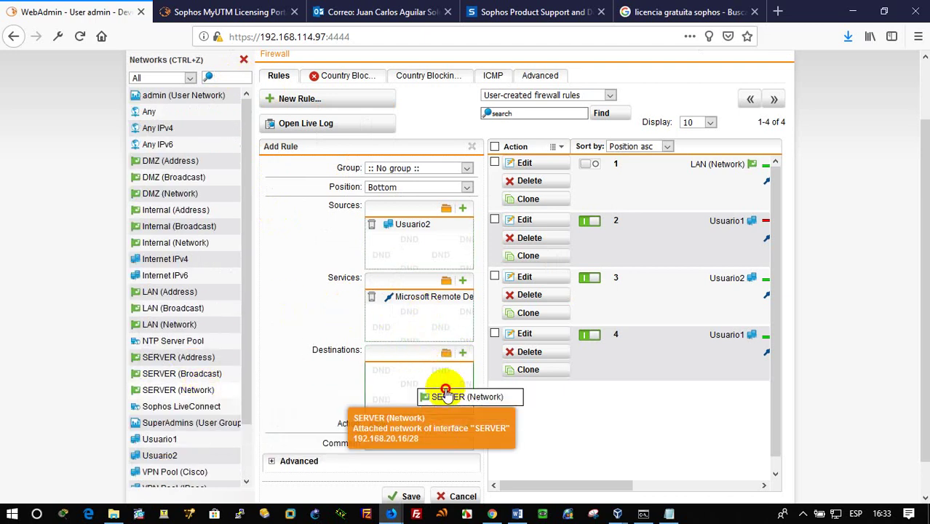
click(400, 423)
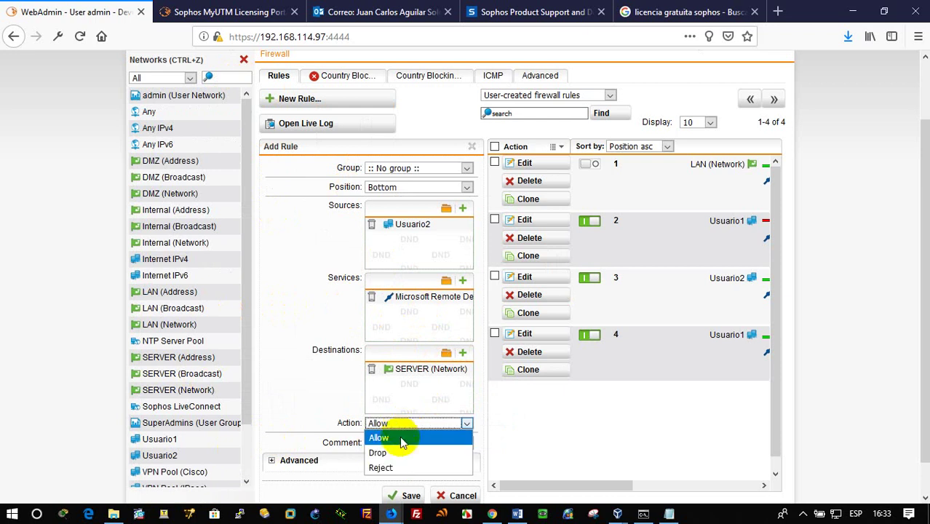
click(398, 454)
scroll(400, 451, down, 1)
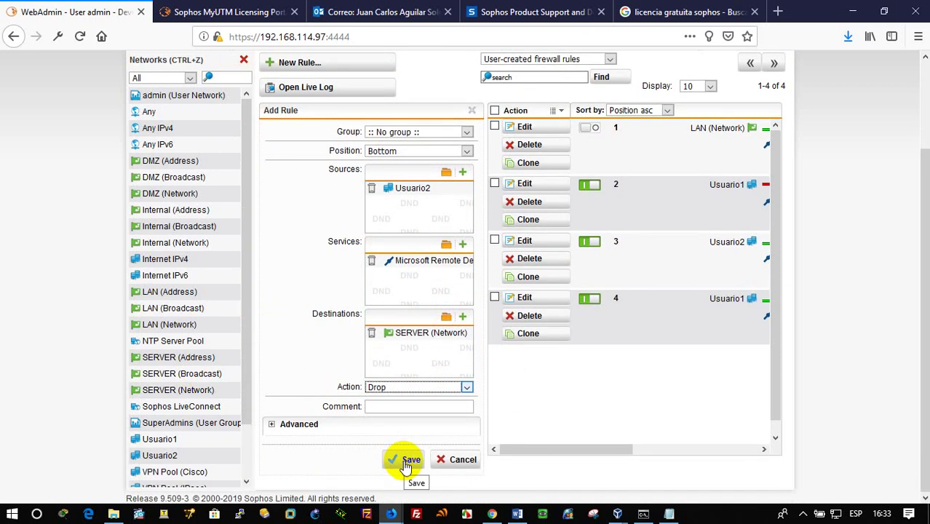
click(406, 462)
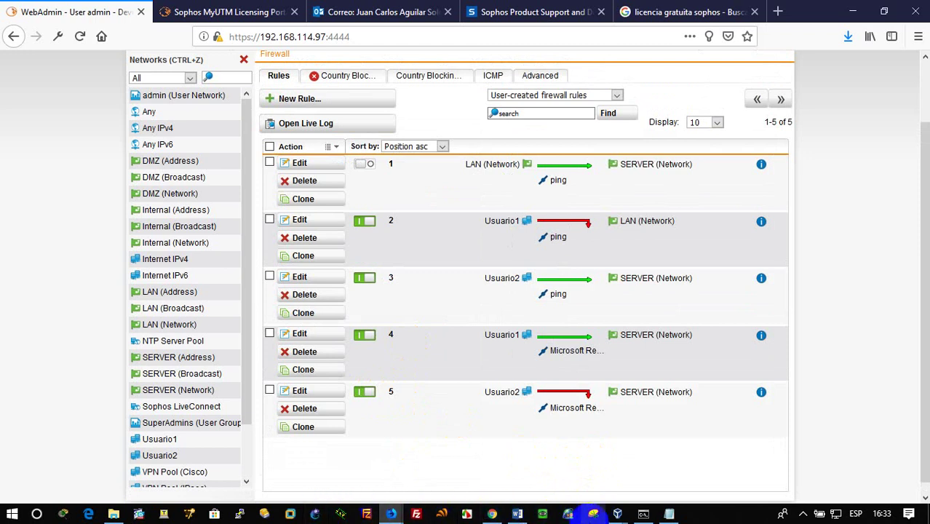
Switch to the XP virtual machine in VirtualBox and check the IP address of its local area connection
click(634, 480)
click(604, 273)
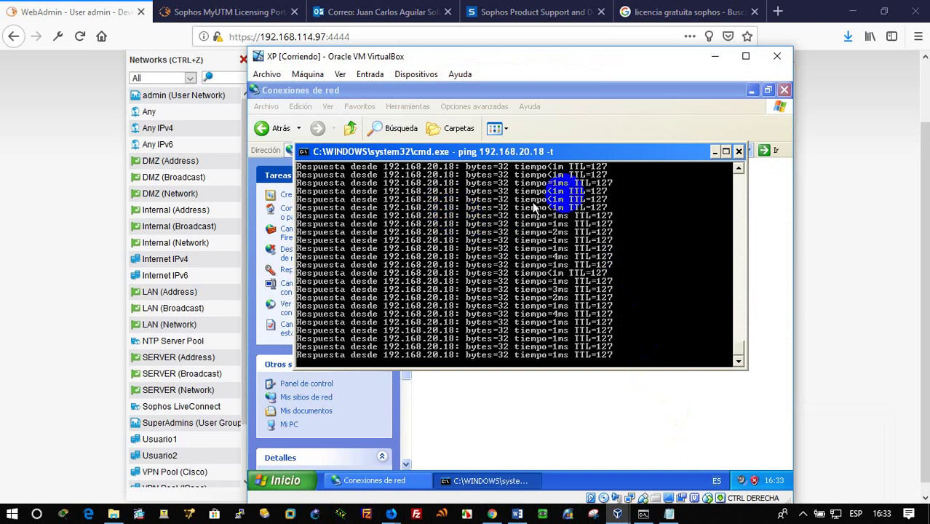
click(715, 152)
right_click(509, 203)
click(538, 219)
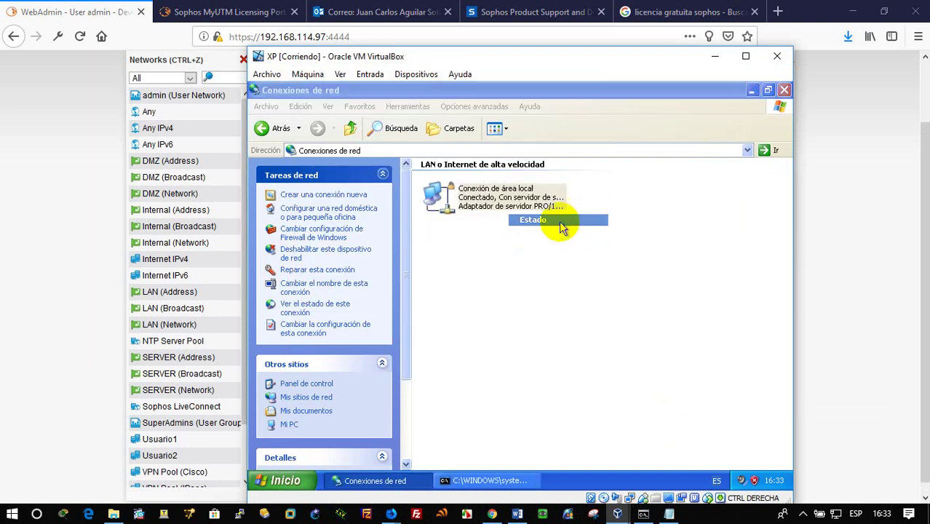
click(454, 165)
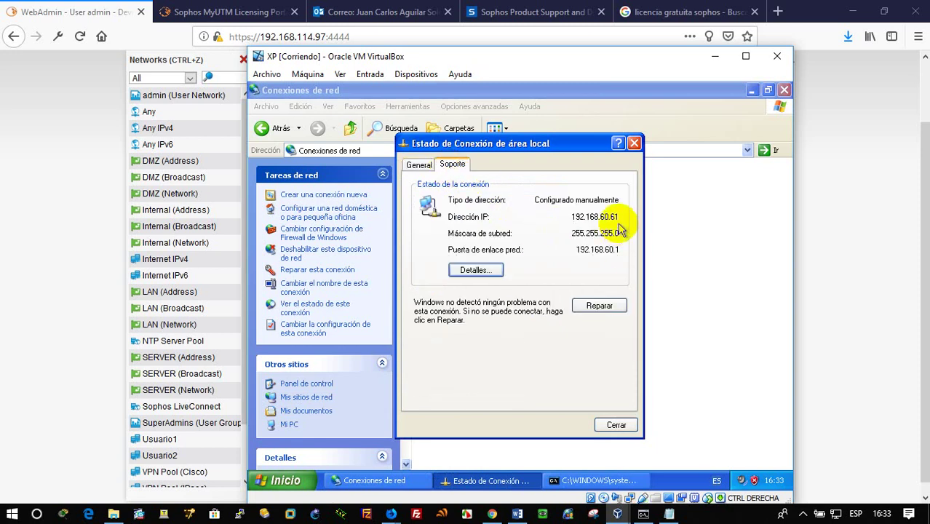
click(285, 481)
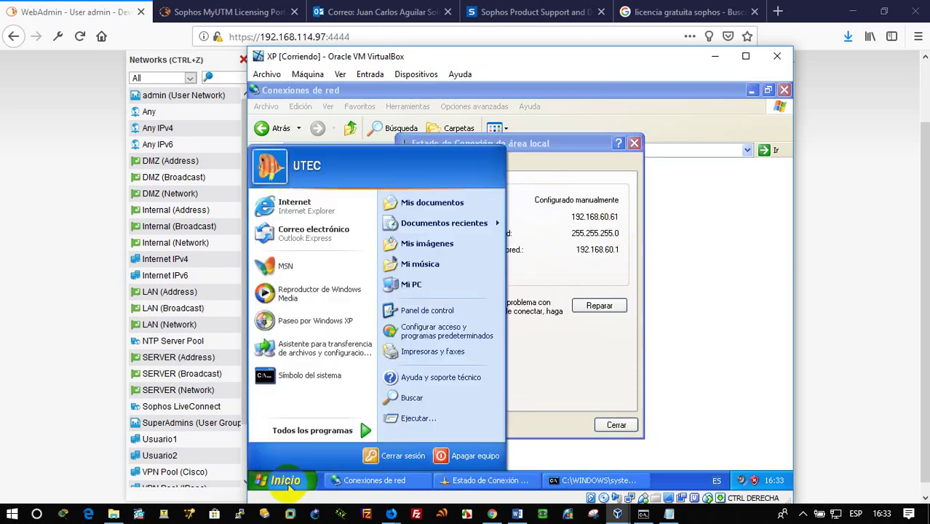
click(443, 417)
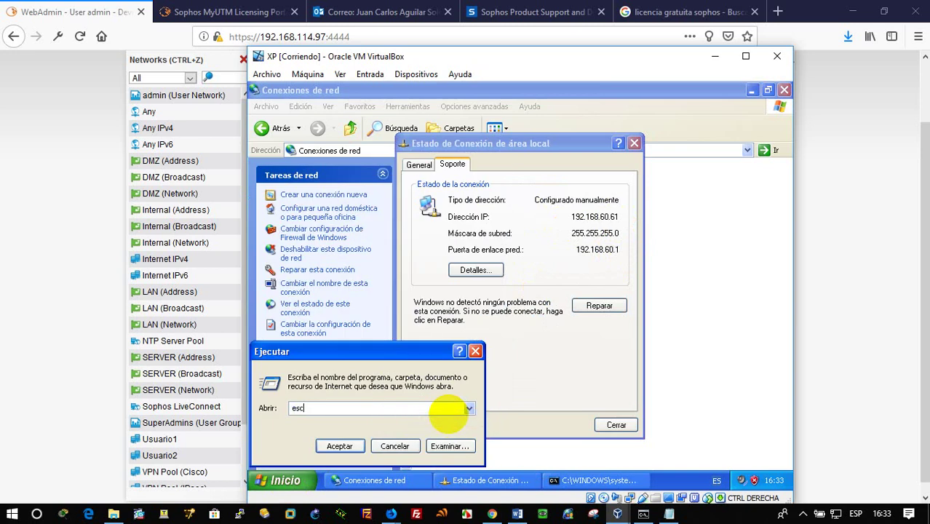
key(Escape)
Open Remote Desktop Connection in the XP machine and try to connect to 192.168.20.18
click(285, 480)
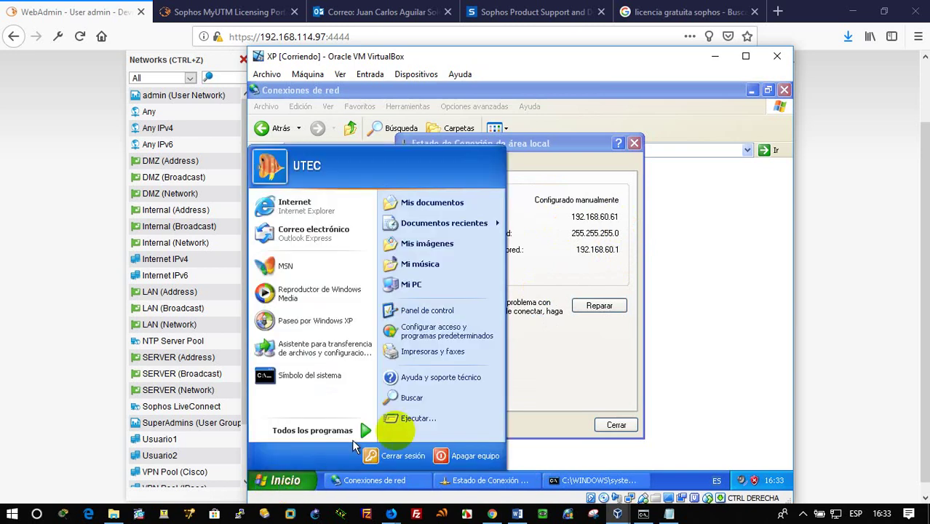
click(362, 435)
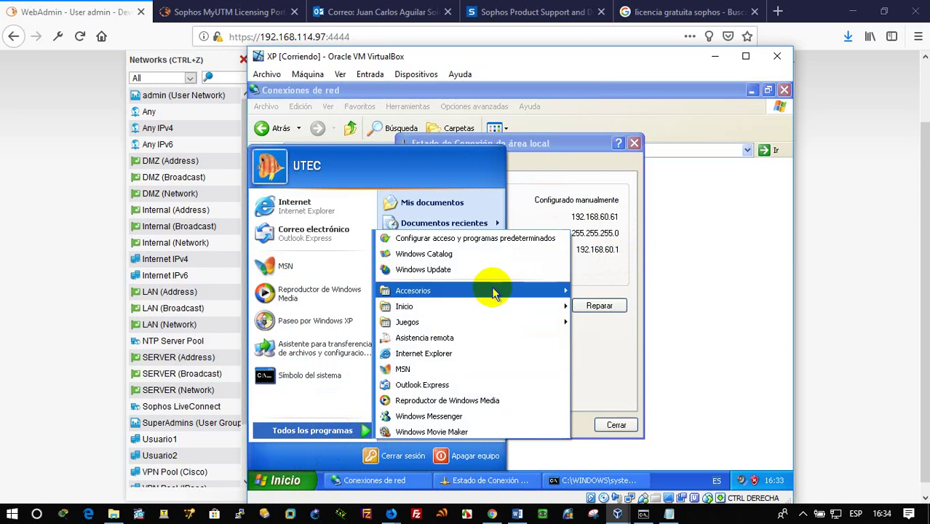
mouse_move(492, 291)
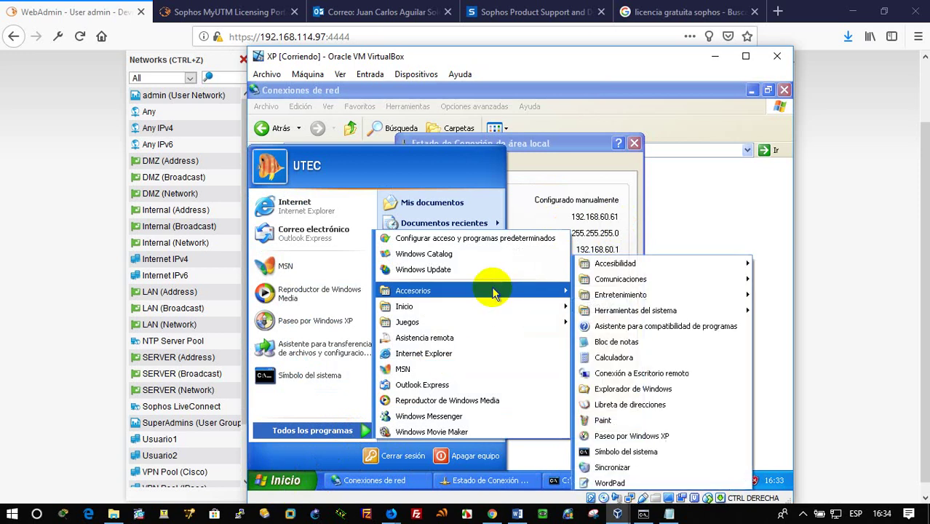
click(658, 374)
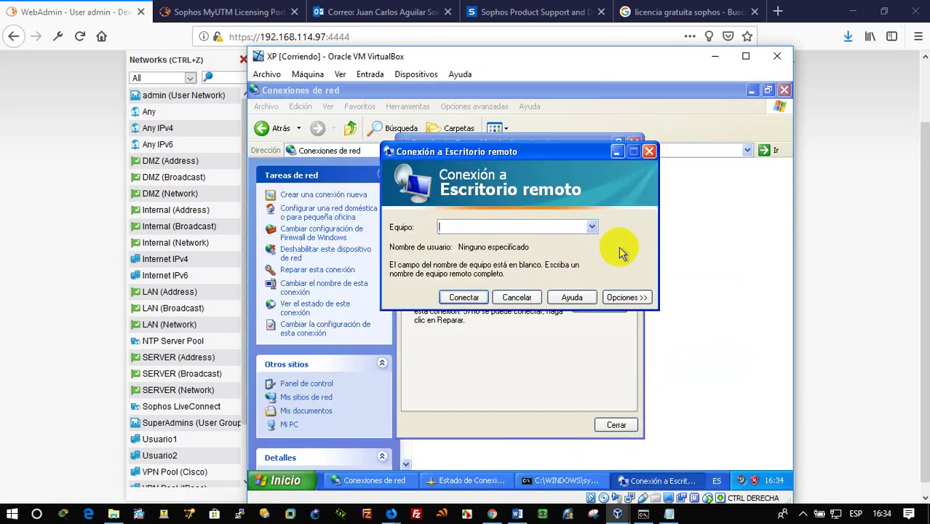
text(192.168.20.18)
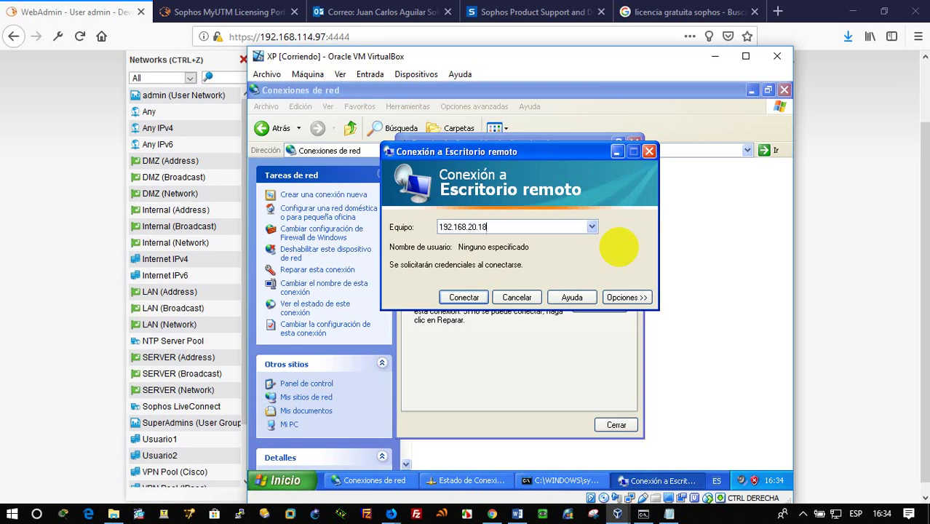
key(Return)
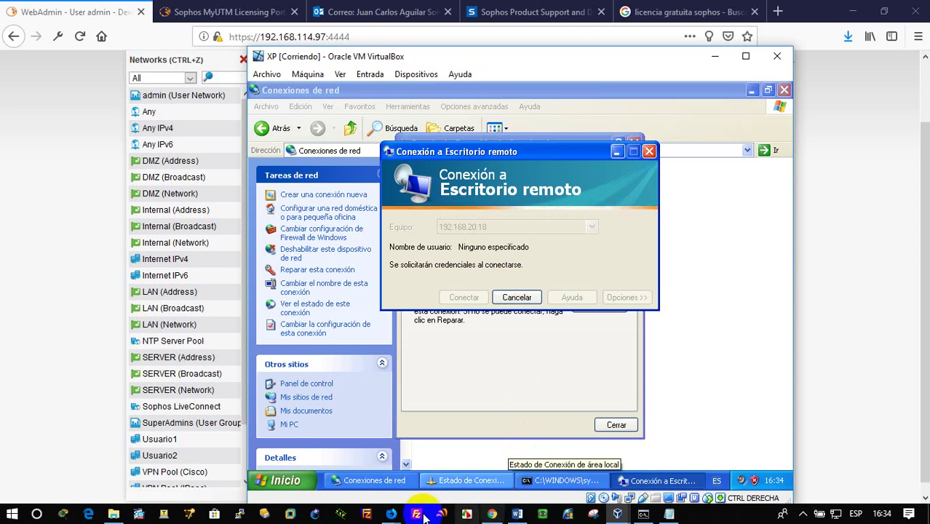
Switch to the Sophos WebAdmin window in Firefox, open the Firewall live log and close it again
click(393, 516)
click(509, 468)
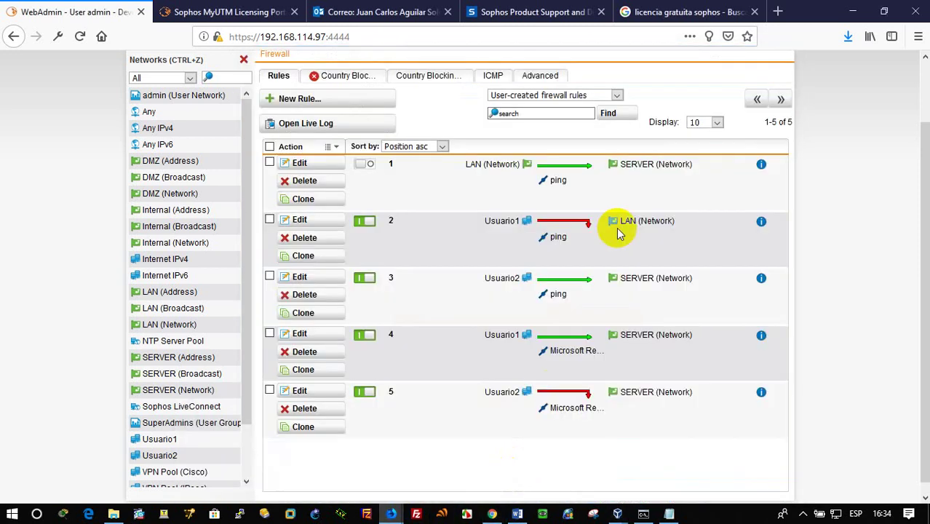
scroll(657, 159, up, 2)
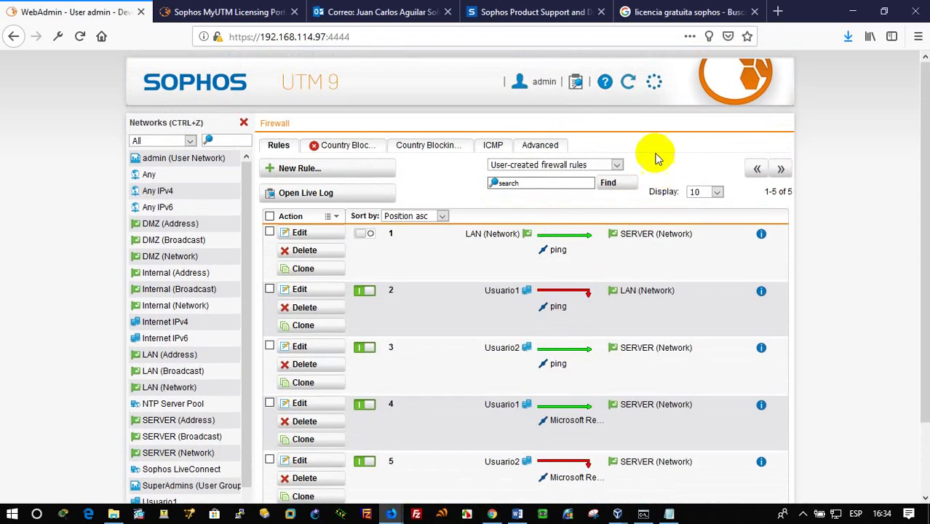
click(580, 86)
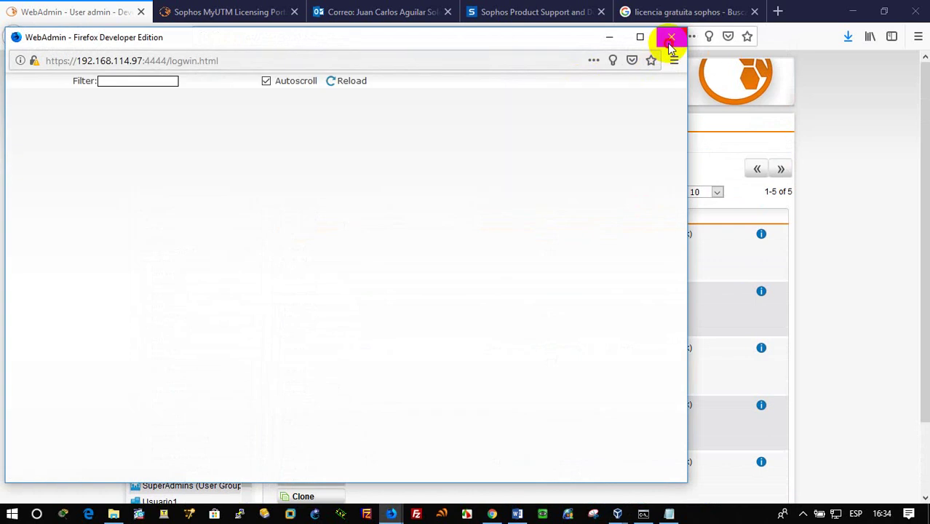
click(670, 34)
Open the Web Application Firewall live log from the list of available live logs
click(581, 87)
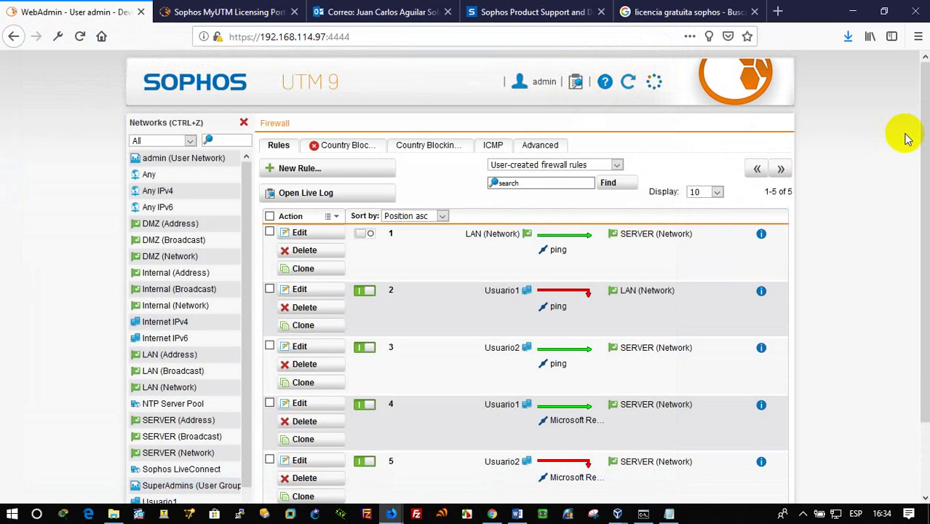
click(579, 86)
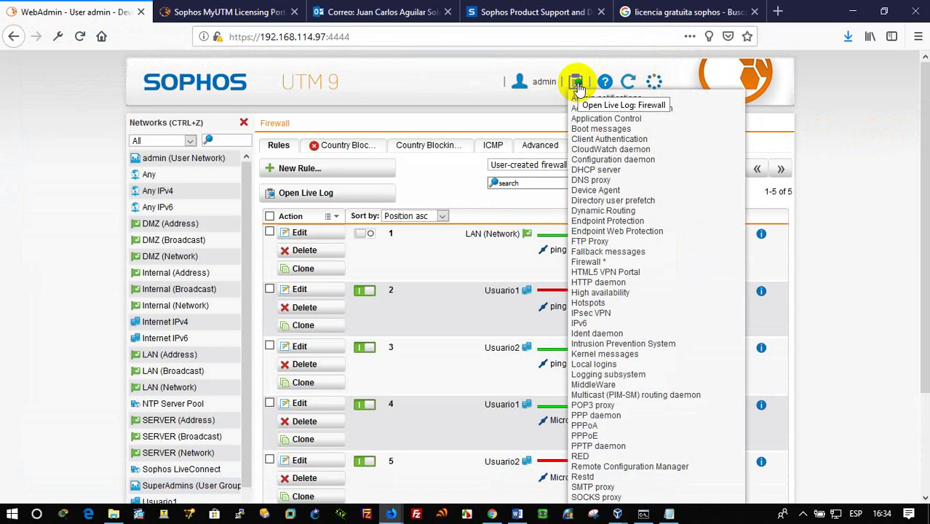
scroll(650, 386, down, 3)
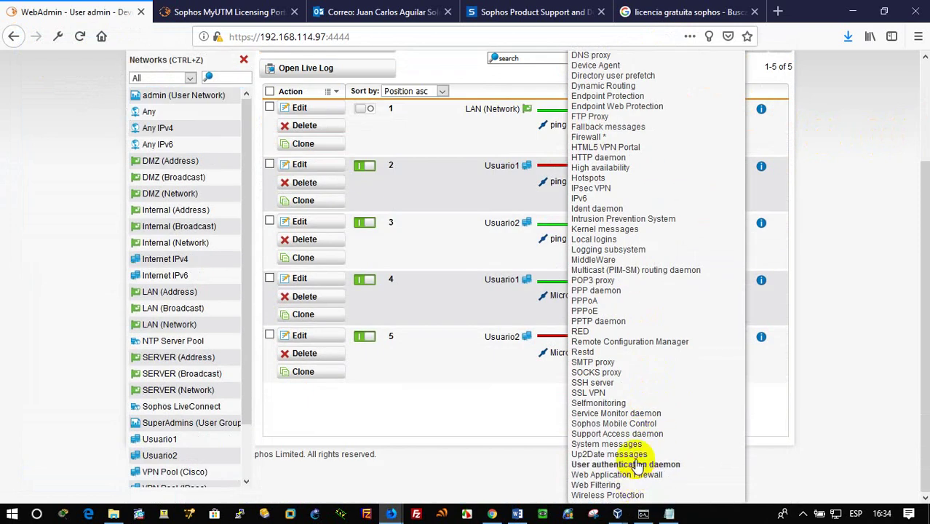
scroll(637, 465, up, 3)
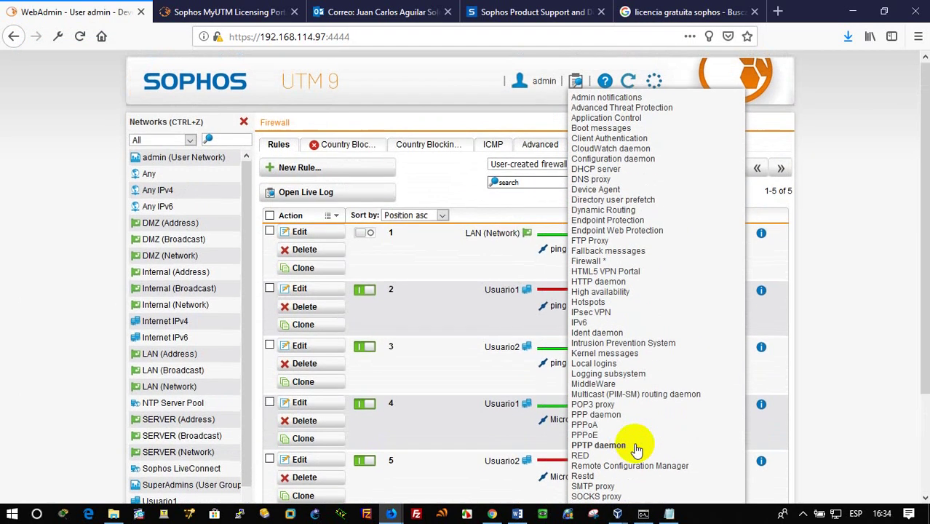
scroll(637, 451, down, 3)
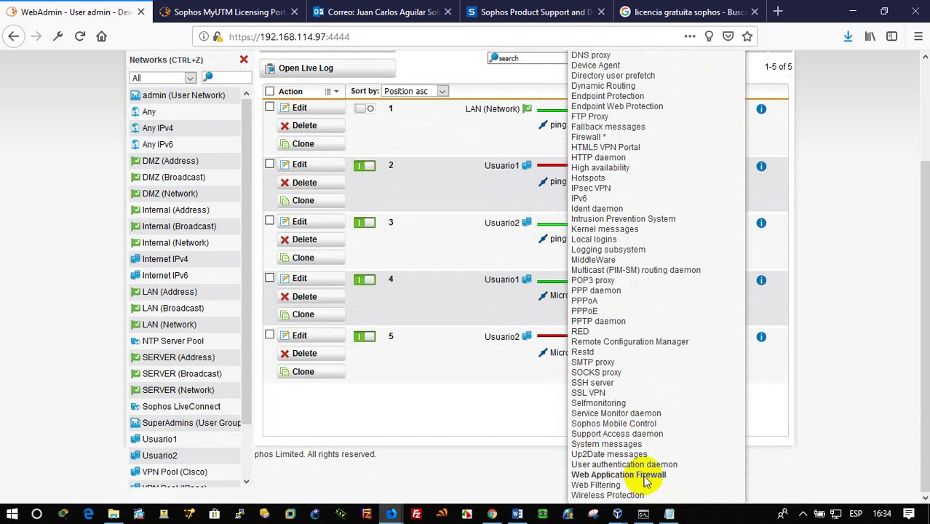
click(646, 481)
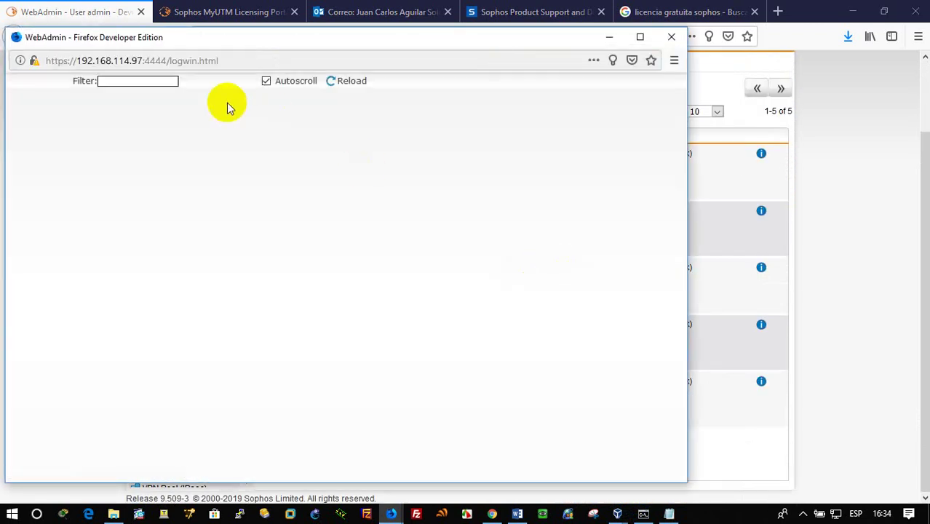
Switch to the XP virtual machine, dismiss the connection error and retry the Remote Desktop connection to 192.168.20.18
click(617, 514)
click(684, 447)
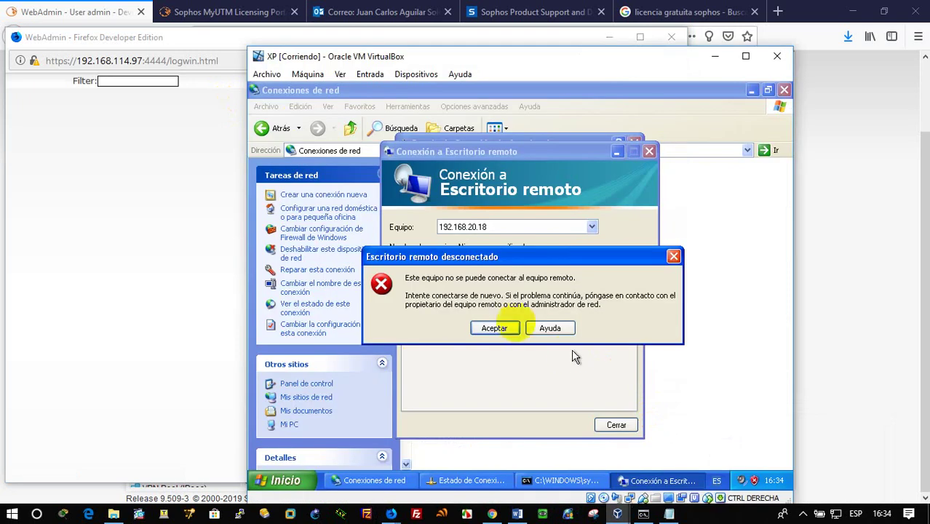
click(494, 328)
click(477, 295)
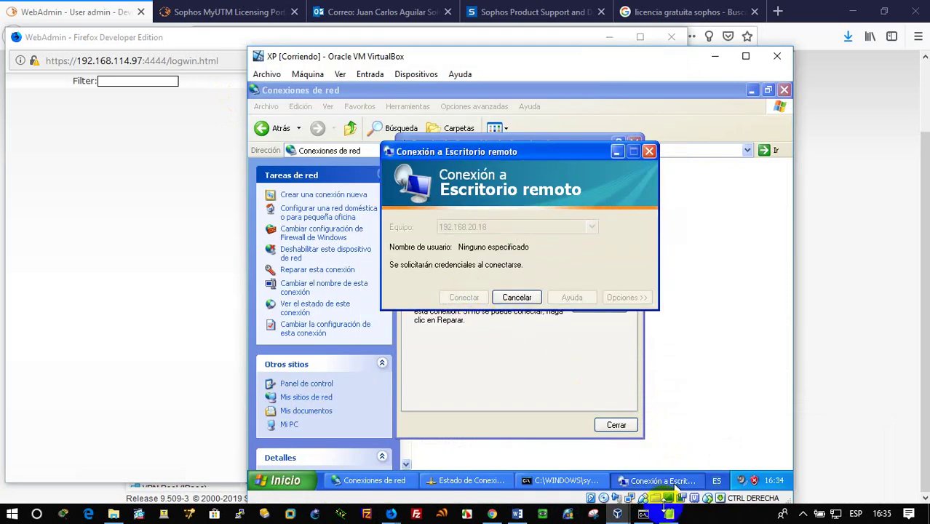
Return to Firefox, check the Web Application Firewall live log for the connection attempt and close the log window
click(392, 514)
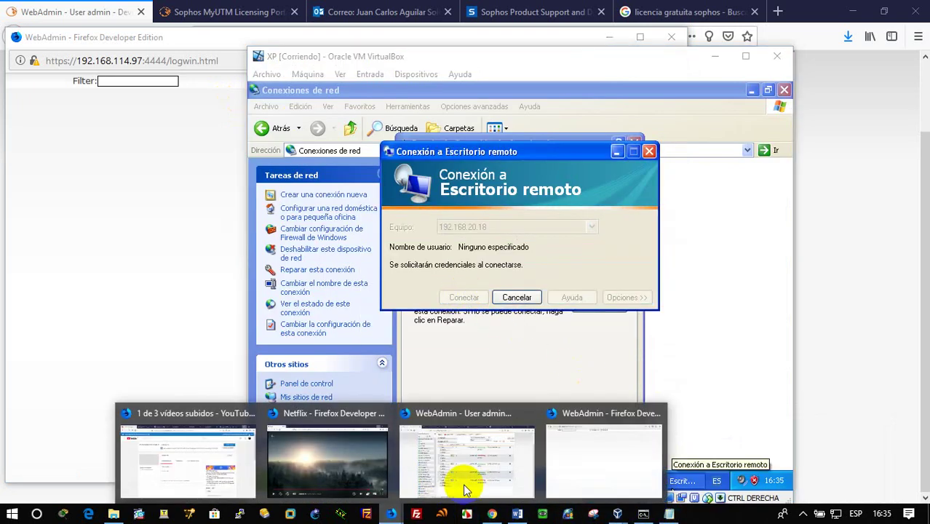
click(577, 457)
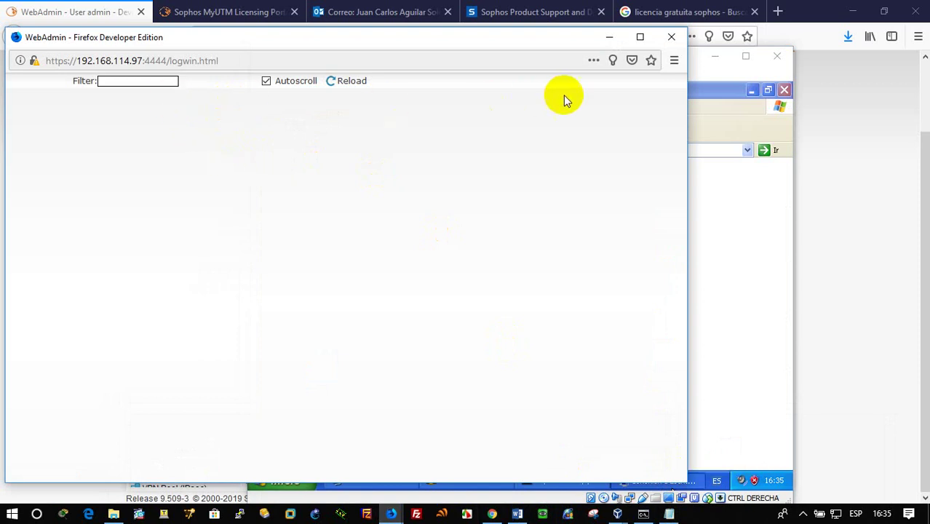
click(671, 37)
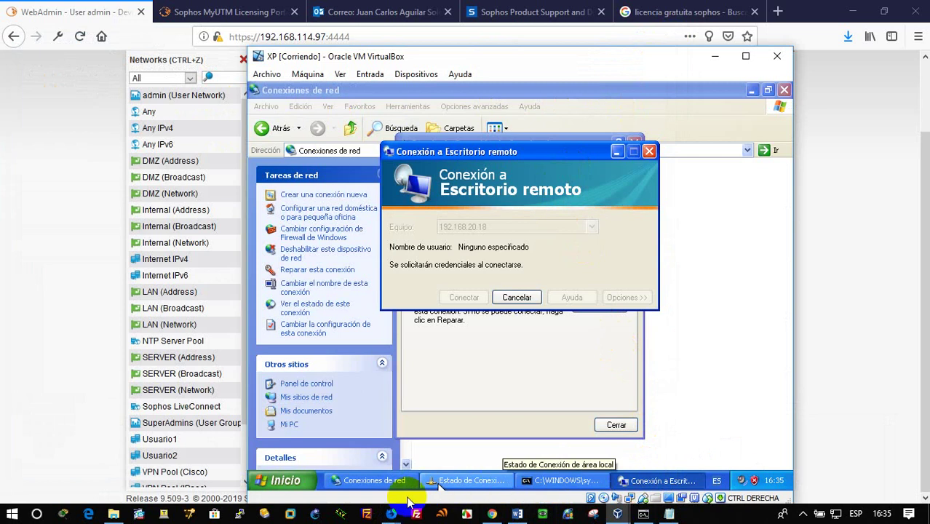
Bring up the WebAdmin firewall rules window and open the Web Filtering live log
click(391, 514)
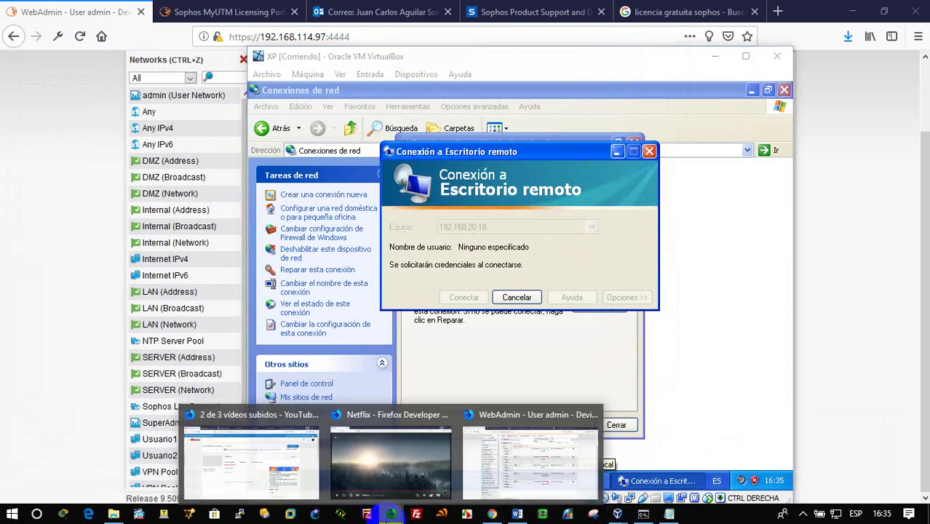
click(535, 472)
scroll(662, 109, up, 2)
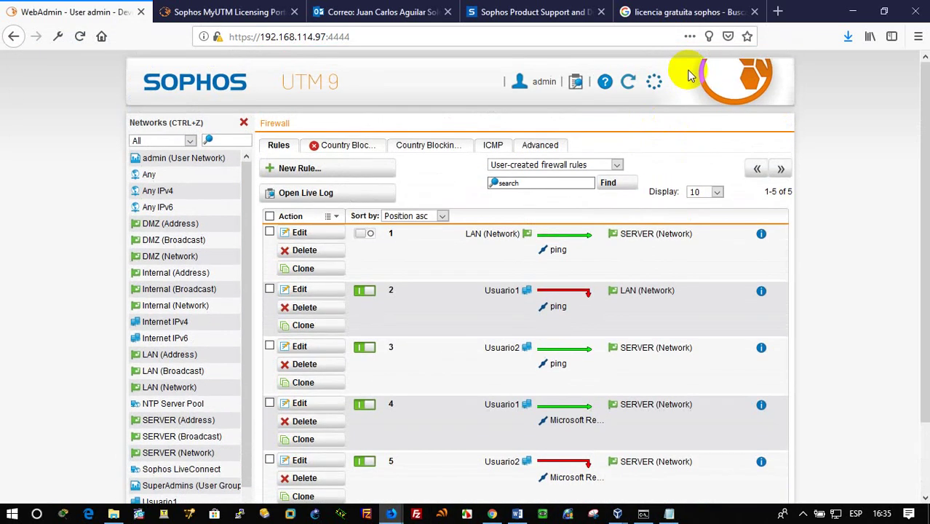
mouse_move(575, 83)
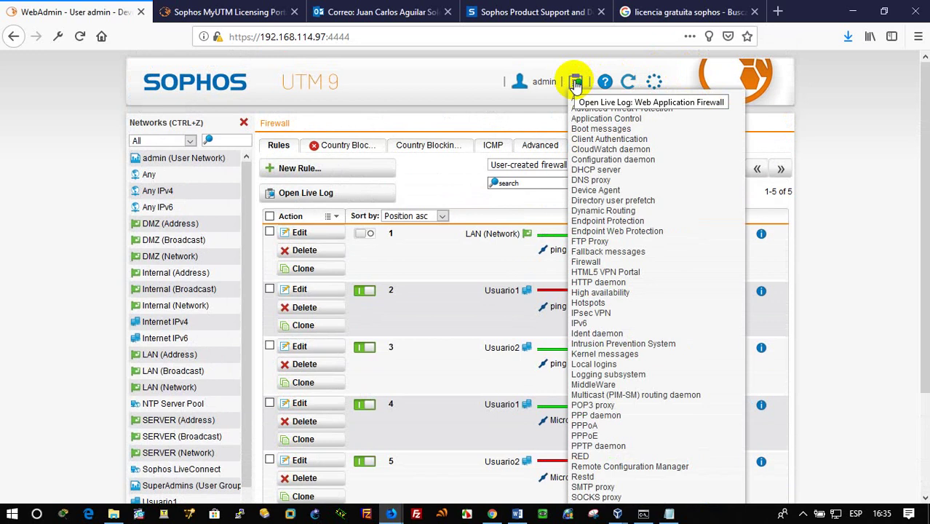
scroll(627, 332, down, 3)
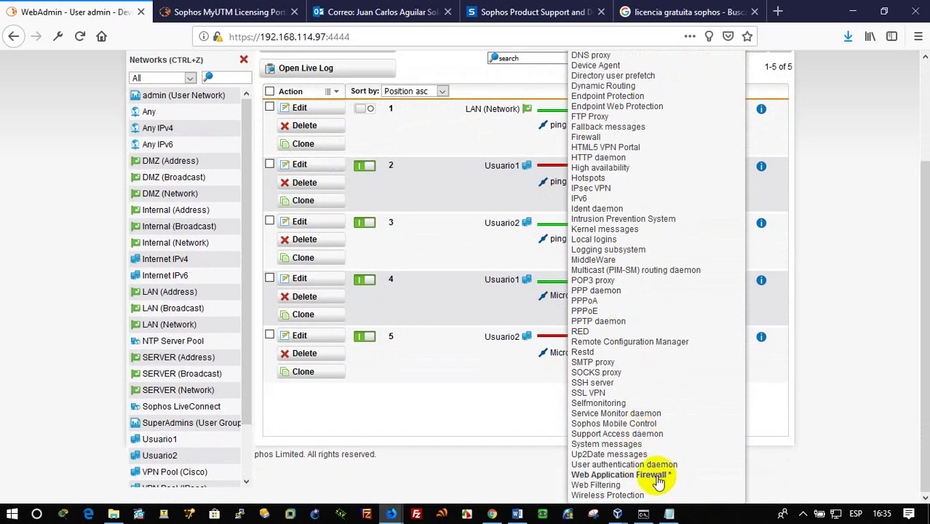
click(615, 486)
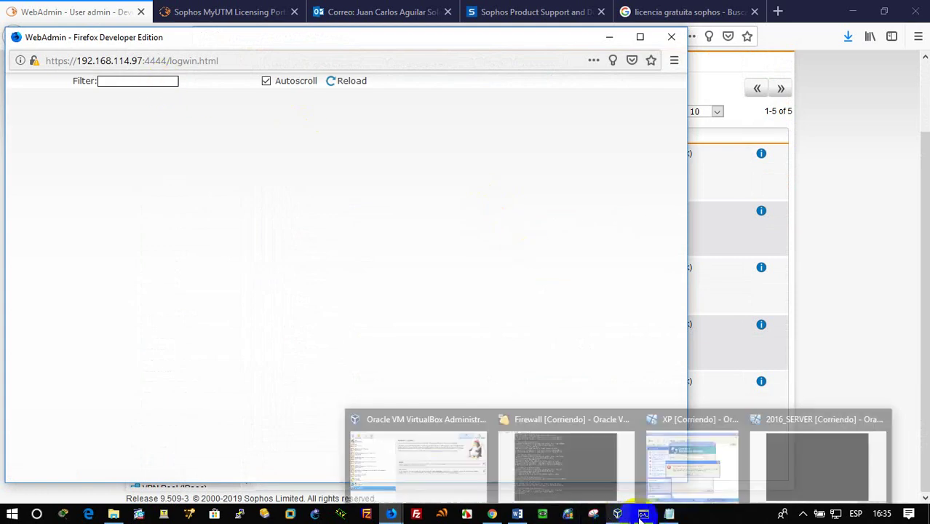
Retry the Remote Desktop connection to 192.168.20.18 from the XP machine and check the Web Filtering live log for it
mouse_move(645, 516)
mouse_move(617, 513)
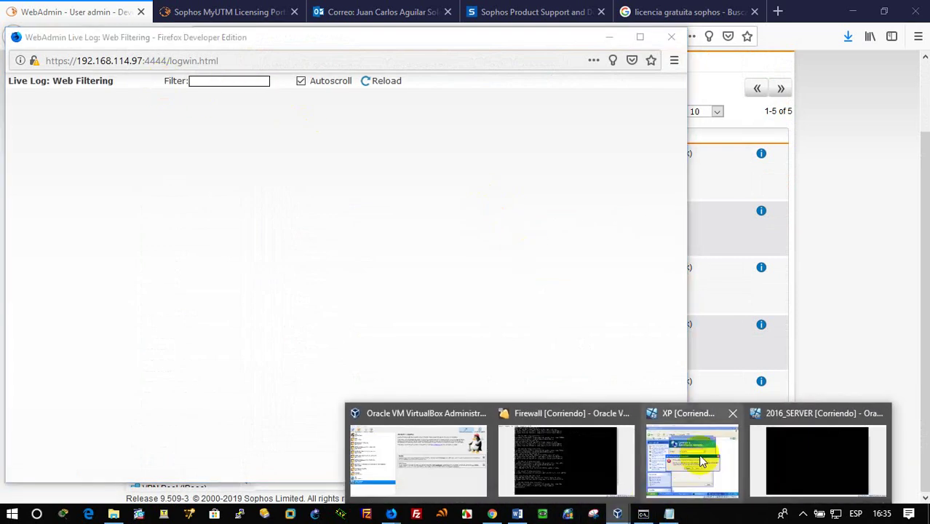
click(711, 455)
click(495, 329)
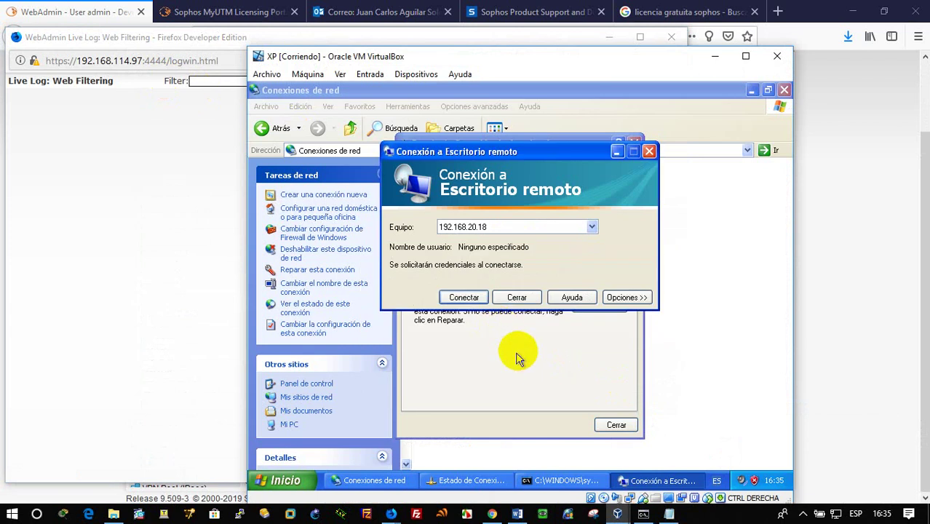
click(466, 297)
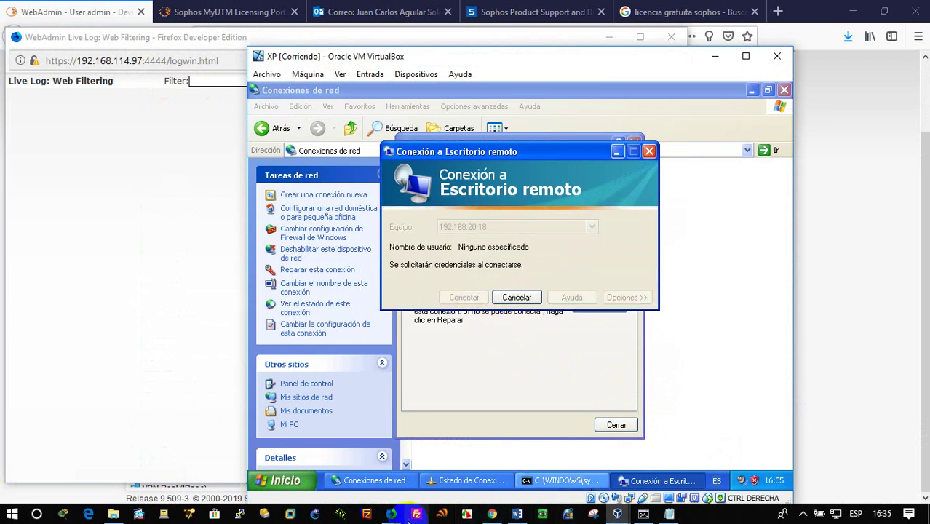
mouse_move(390, 514)
click(569, 457)
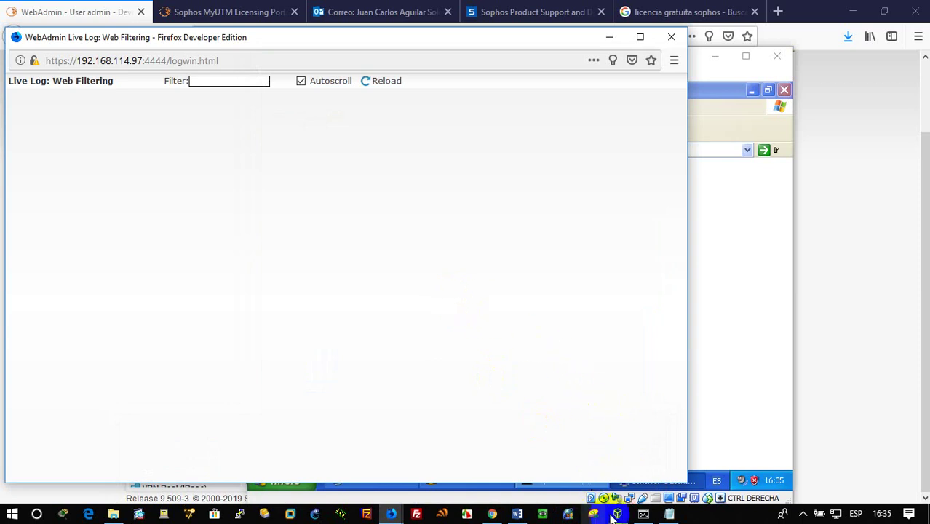
In the XP machine, set the local area connection's TCP/IP address to 192.168.60.60, apply it and close the connection status
mouse_move(616, 515)
click(665, 473)
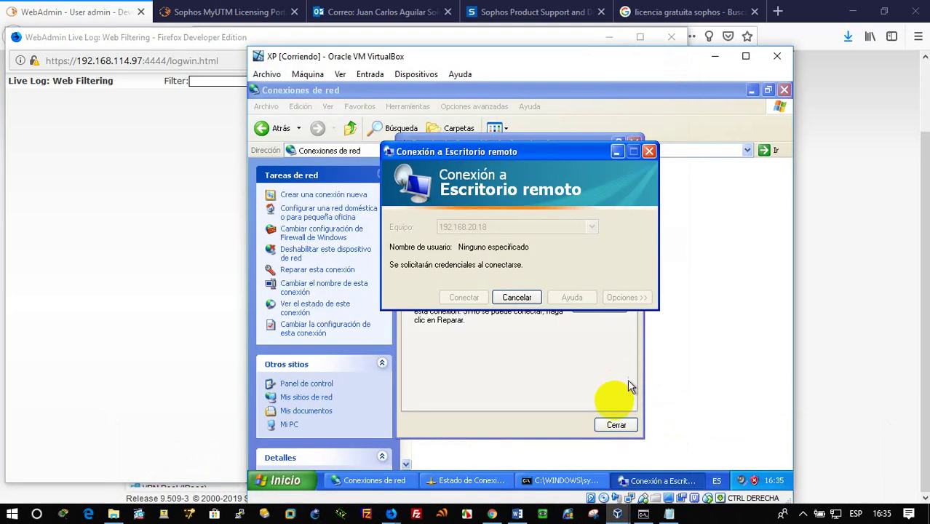
click(615, 437)
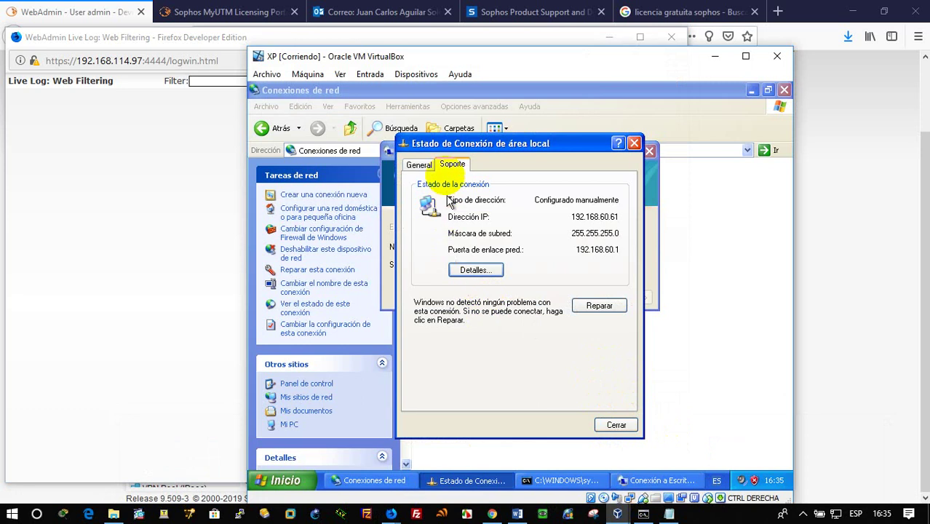
click(419, 164)
click(445, 394)
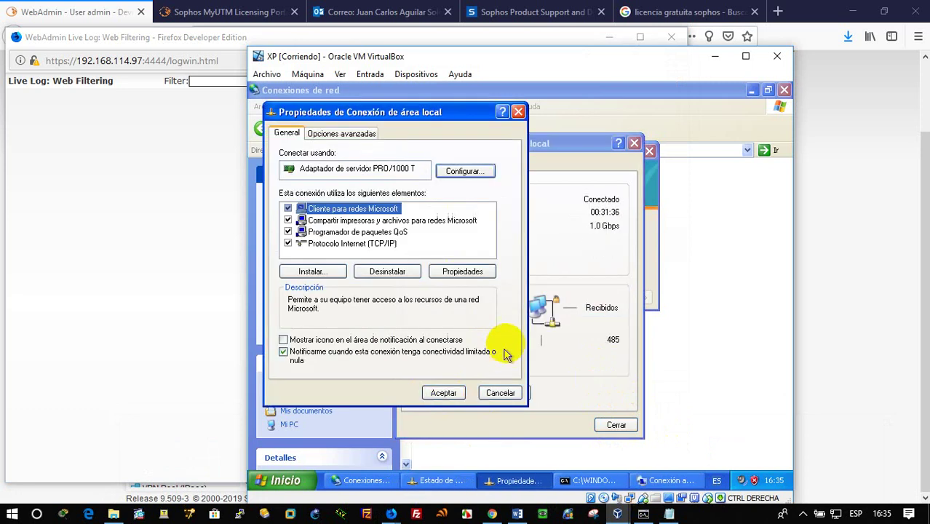
double_click(393, 252)
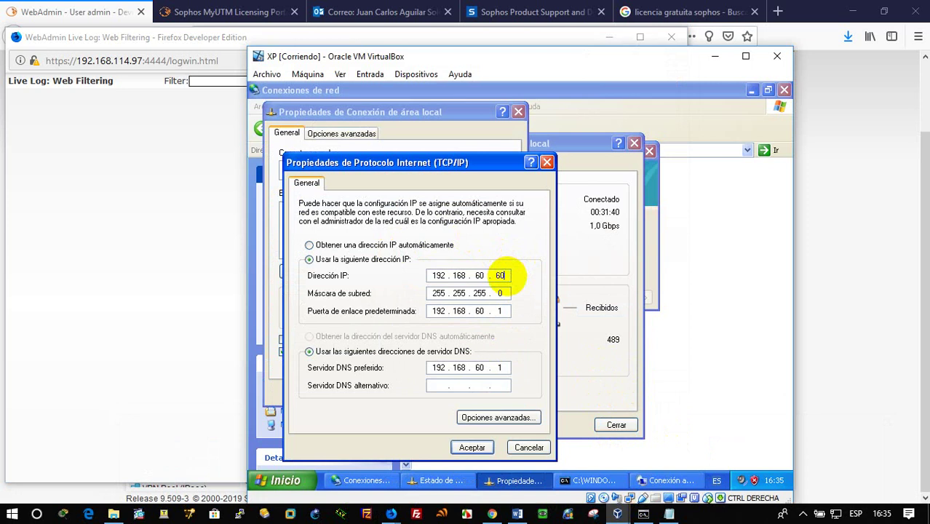
click(478, 450)
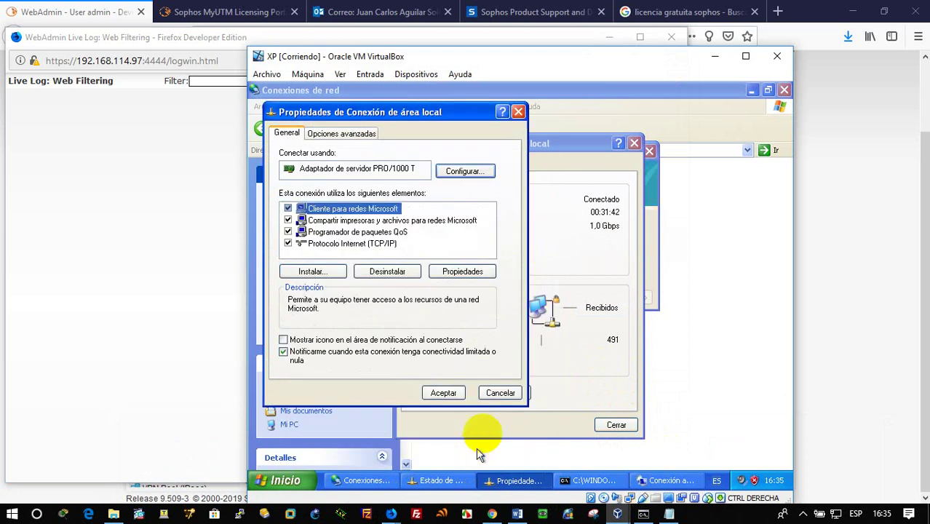
click(443, 392)
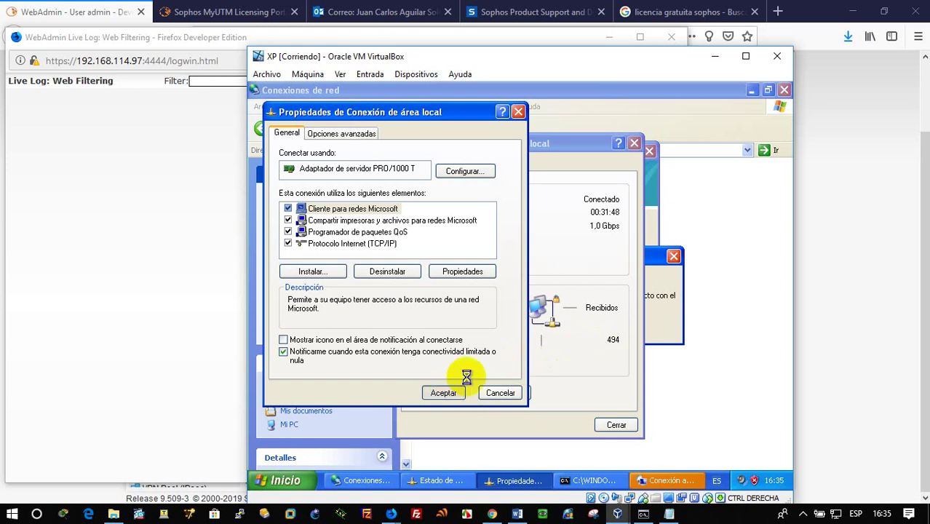
click(630, 425)
Dismiss the disconnection errors and try repeatedly to connect by Remote Desktop to 192.168.20.18 from the XP machine's new address
click(497, 332)
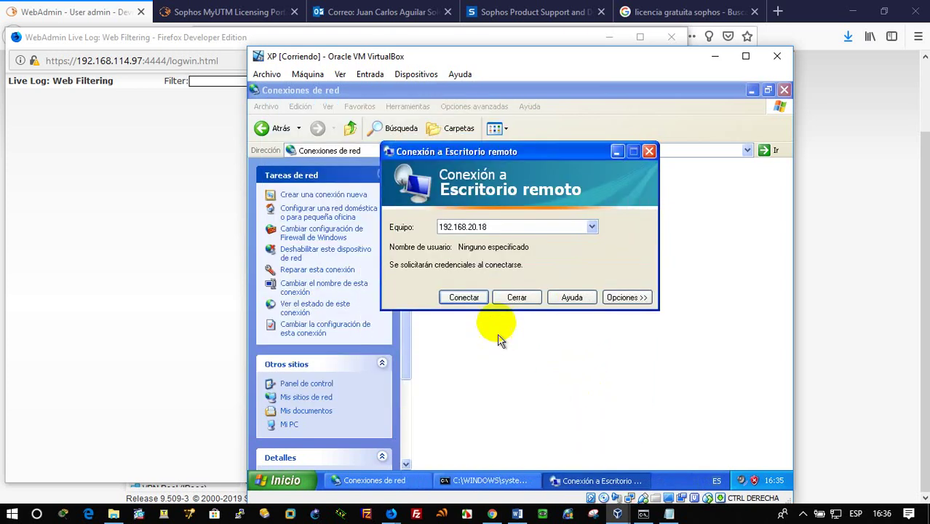
click(465, 298)
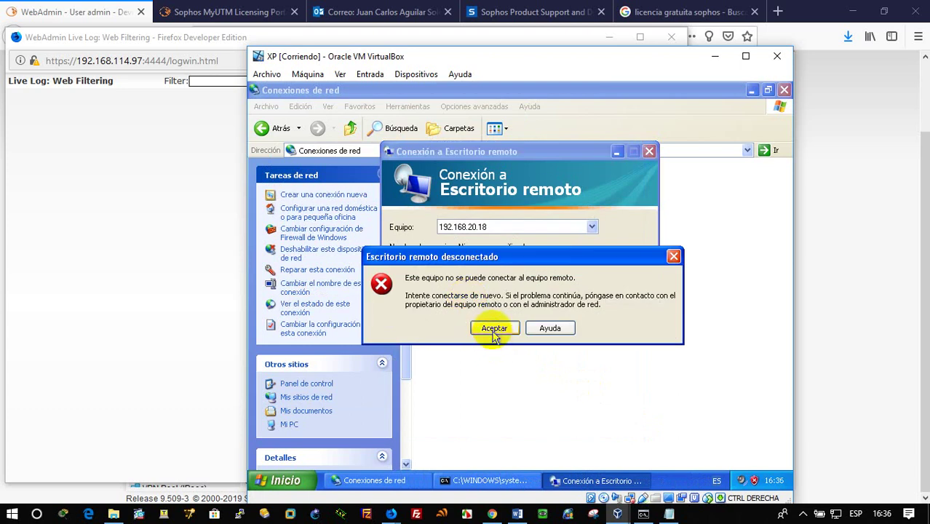
click(495, 329)
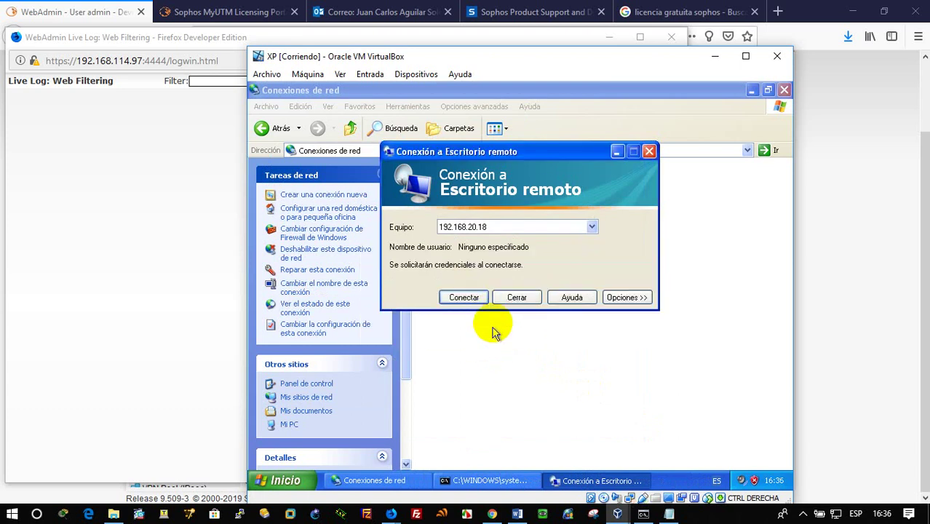
click(464, 298)
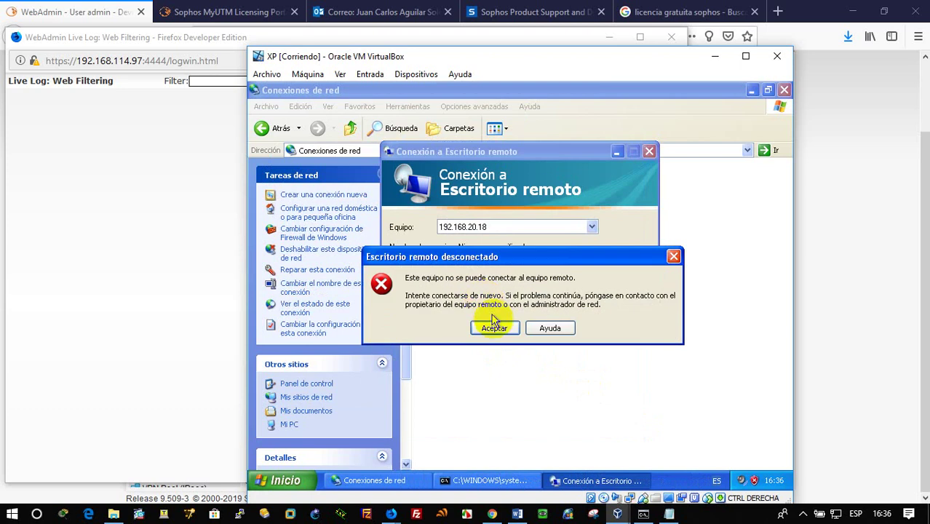
click(494, 327)
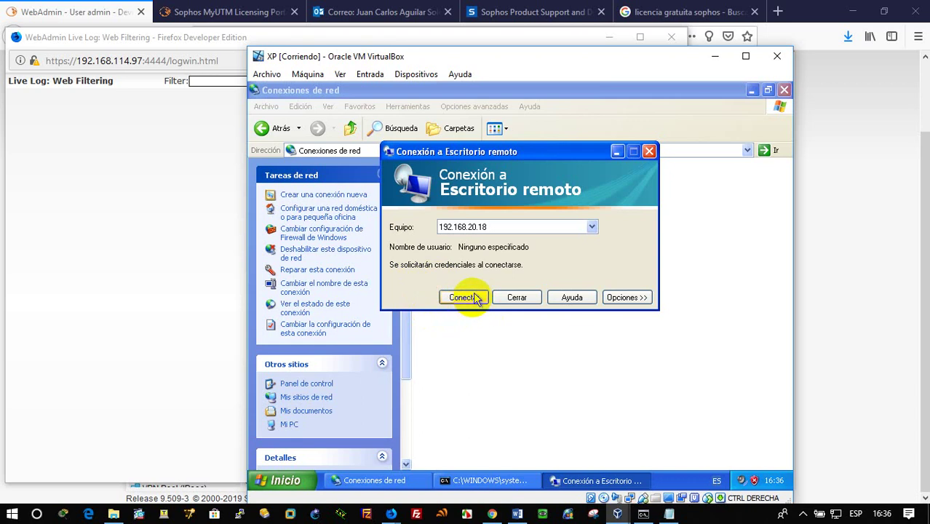
click(472, 305)
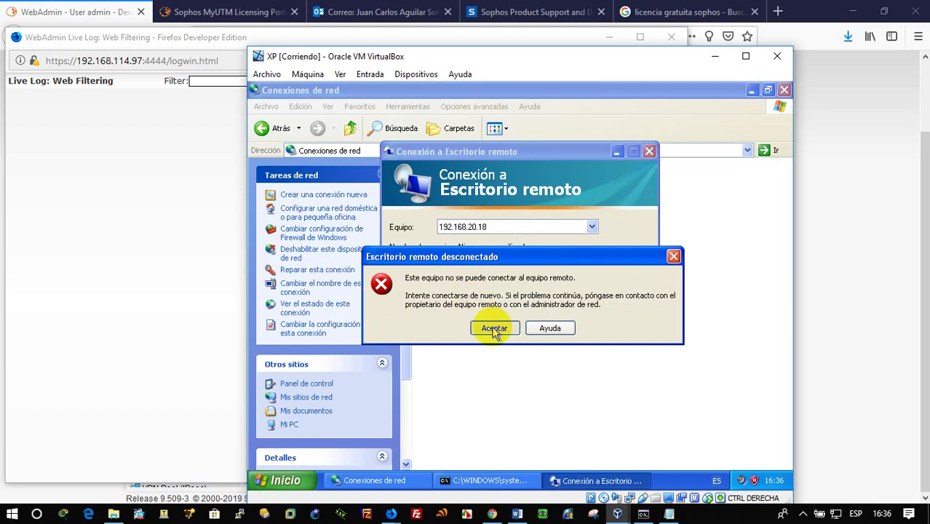
Dismiss the Remote Desktop error, check the continuous ping to 192.168.20.18 and close its command window in the XP machine
click(494, 328)
click(492, 481)
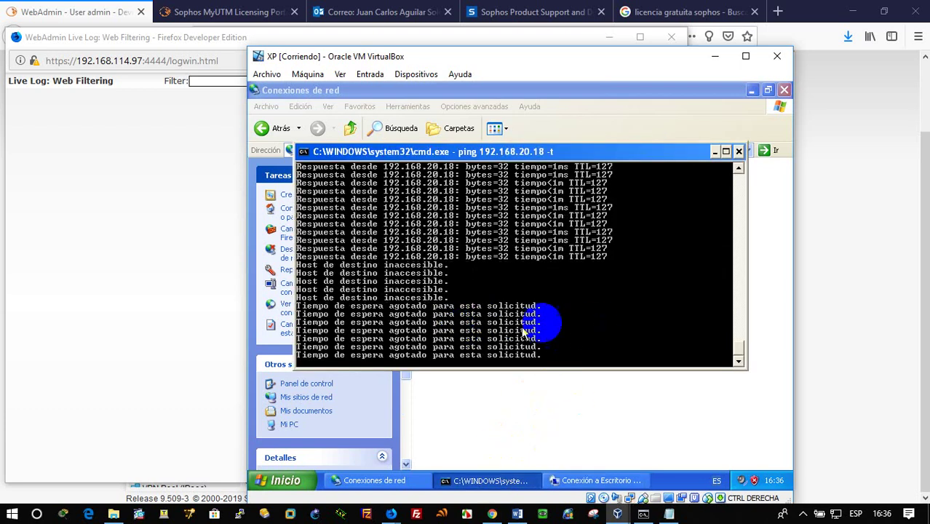
click(739, 151)
click(508, 242)
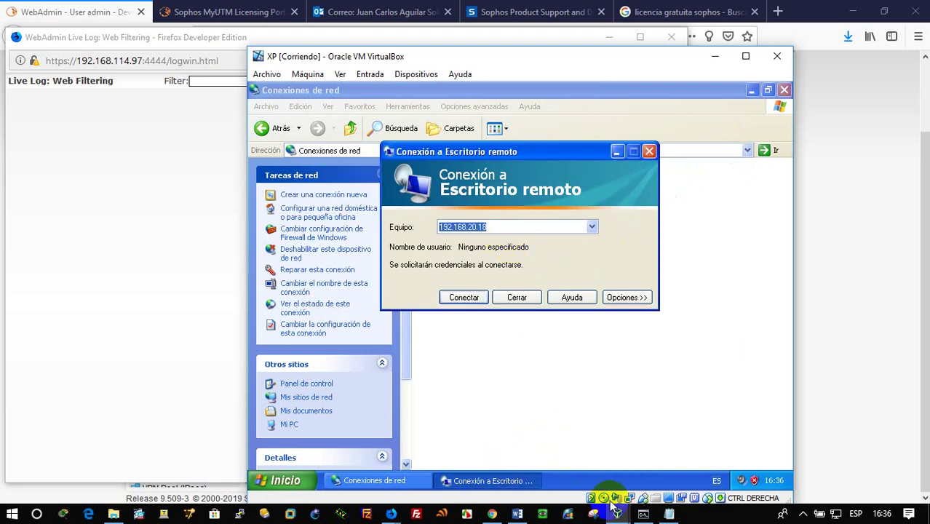
mouse_move(391, 514)
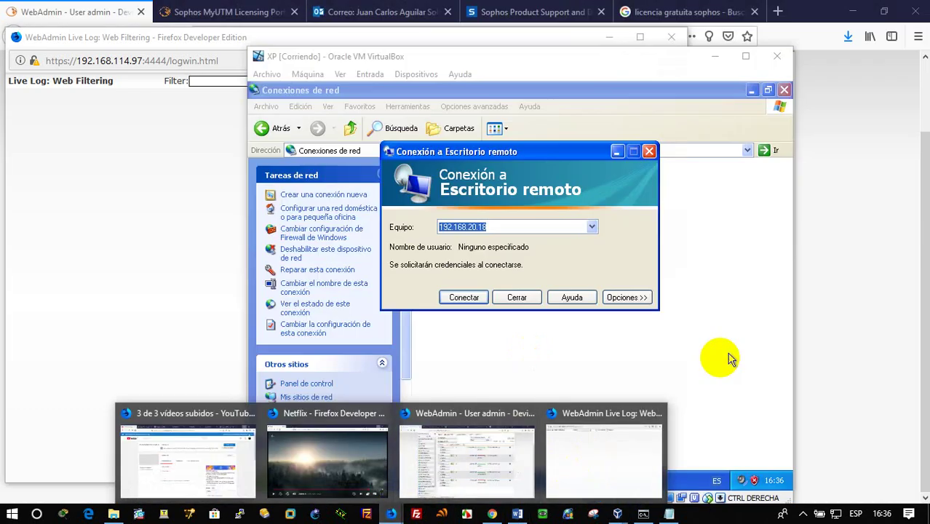
click(711, 364)
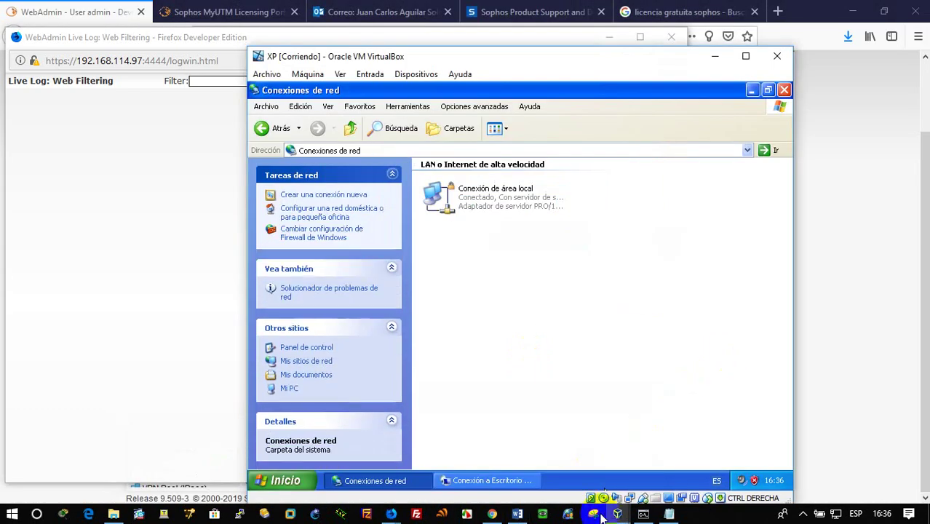
mouse_move(617, 515)
click(429, 475)
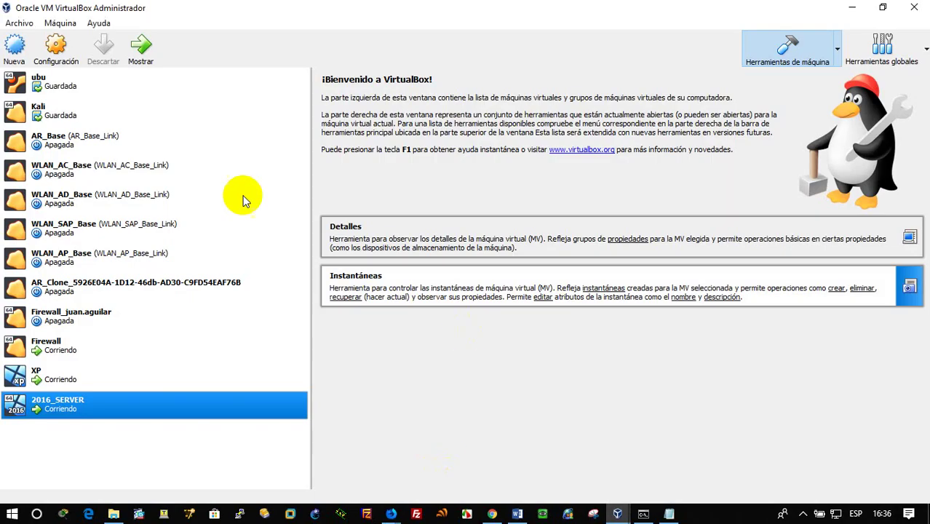
click(14, 44)
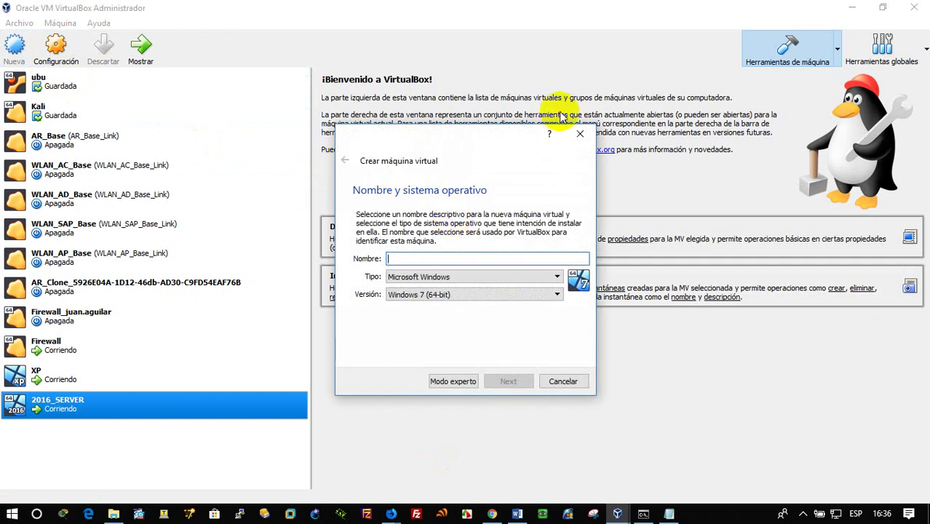
click(579, 133)
Look through the ISOS folder on Disco local (D:) in File Explorer for the available disk images, and close the window
click(114, 513)
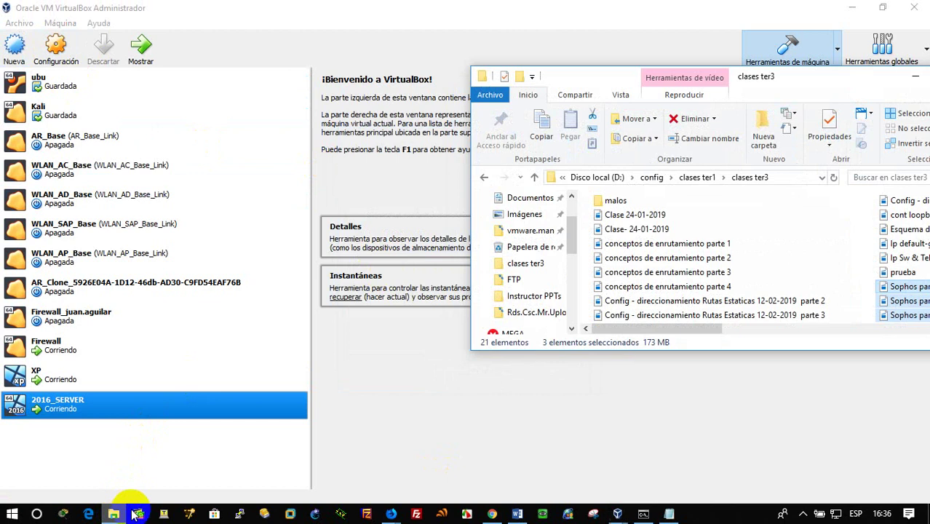
scroll(552, 246, down, 3)
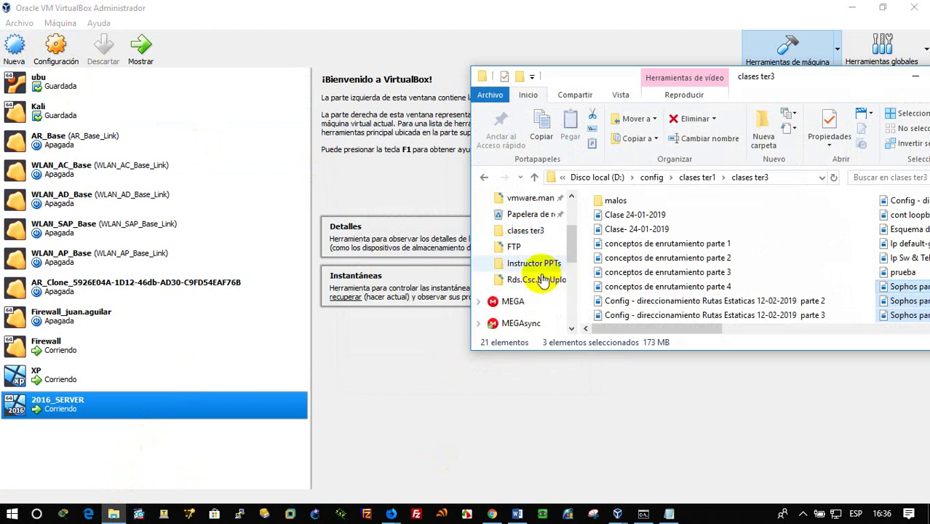
scroll(530, 313, down, 2)
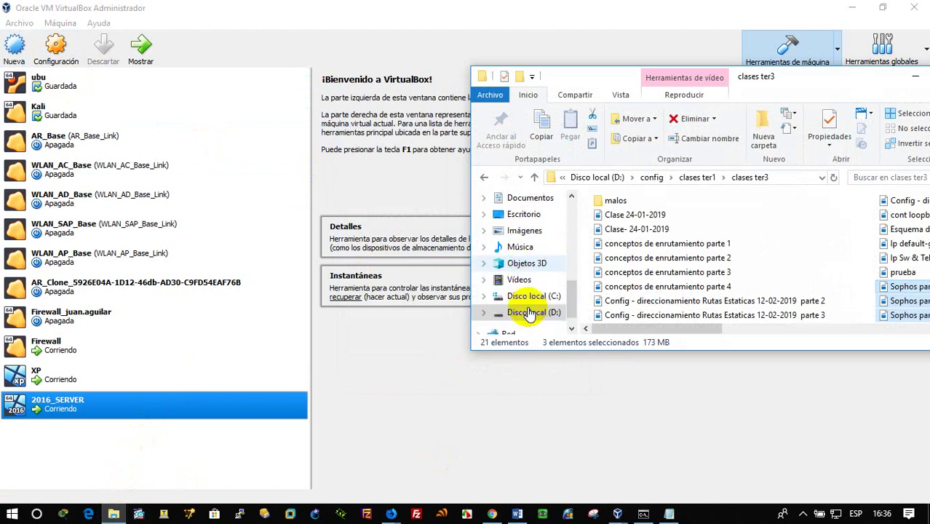
click(529, 313)
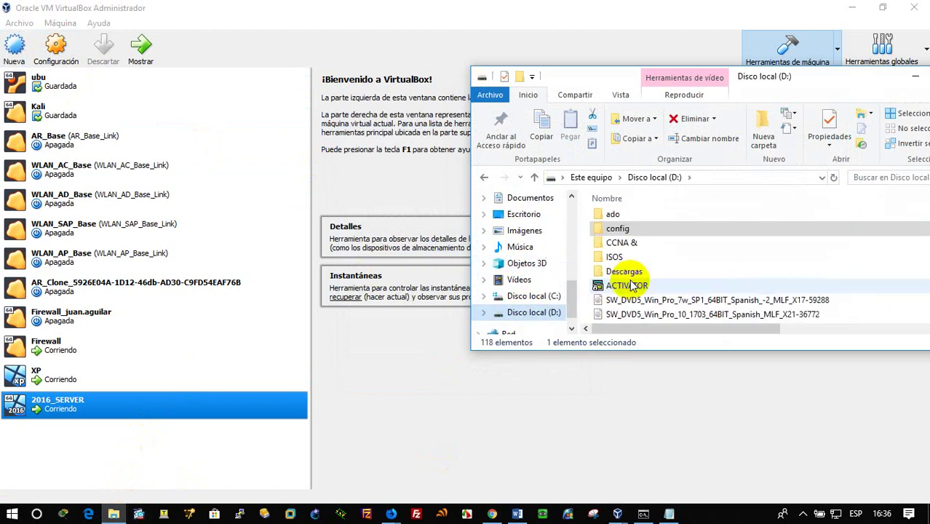
double_click(615, 300)
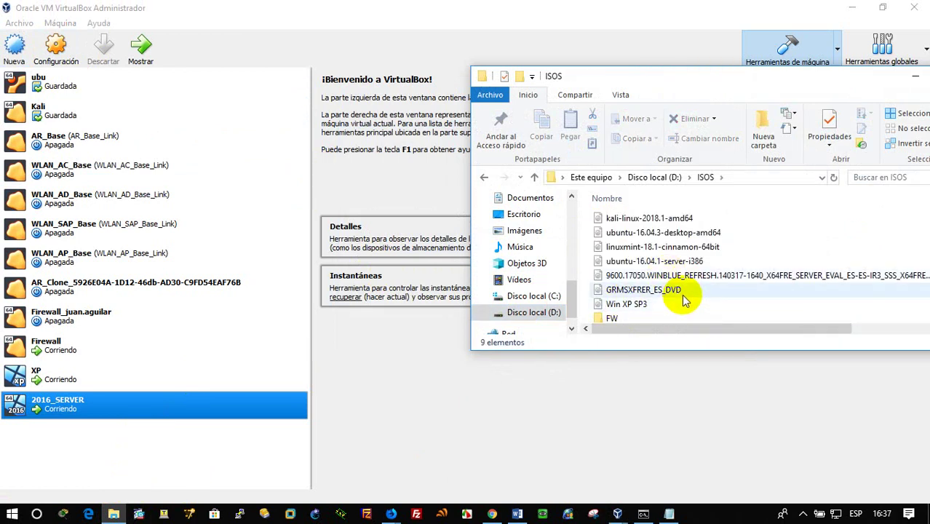
scroll(684, 300, down, 1)
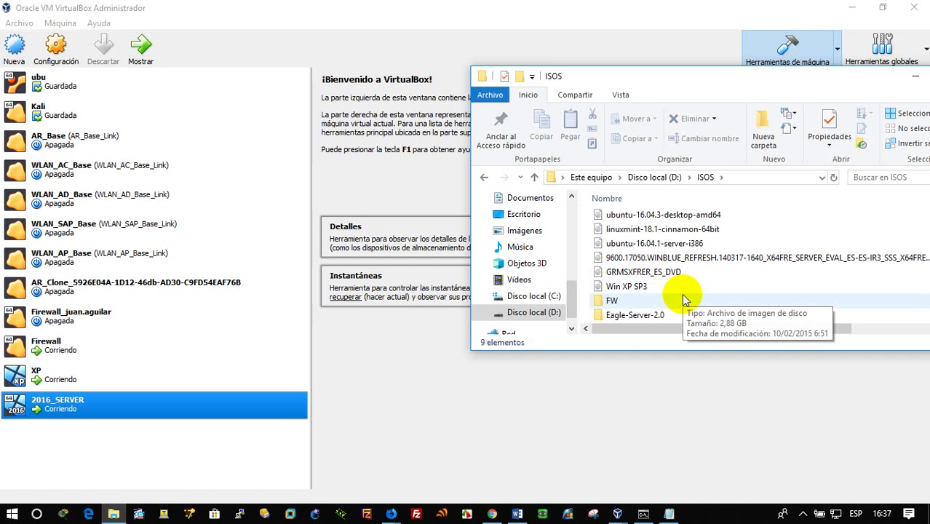
scroll(683, 297, up, 1)
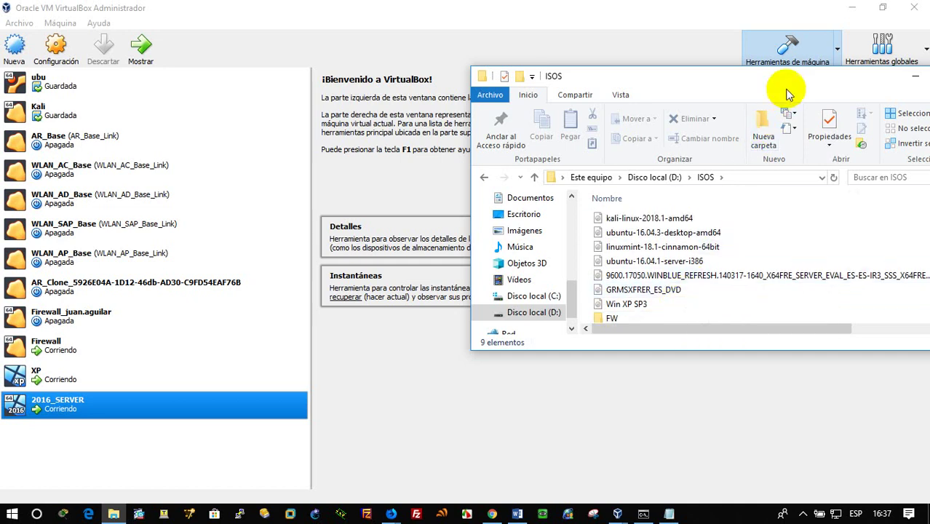
drag(747, 76, 623, 73)
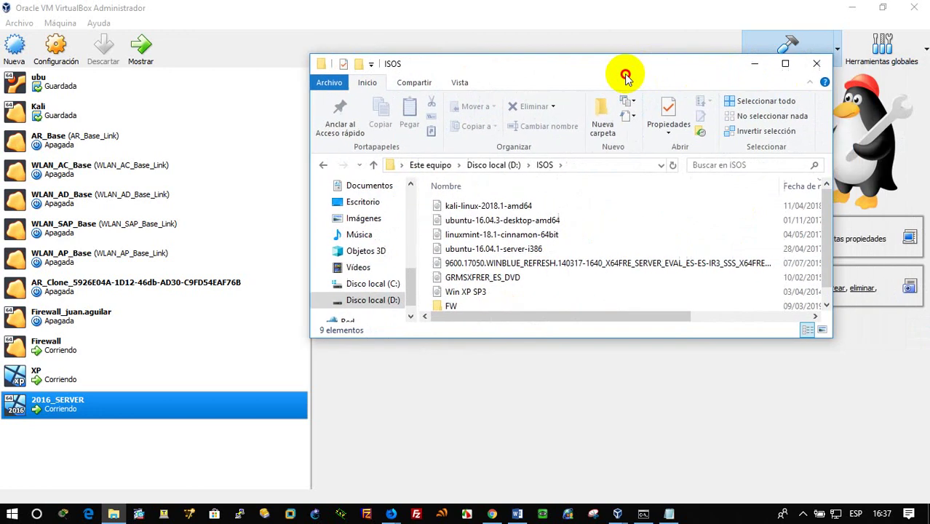
click(809, 64)
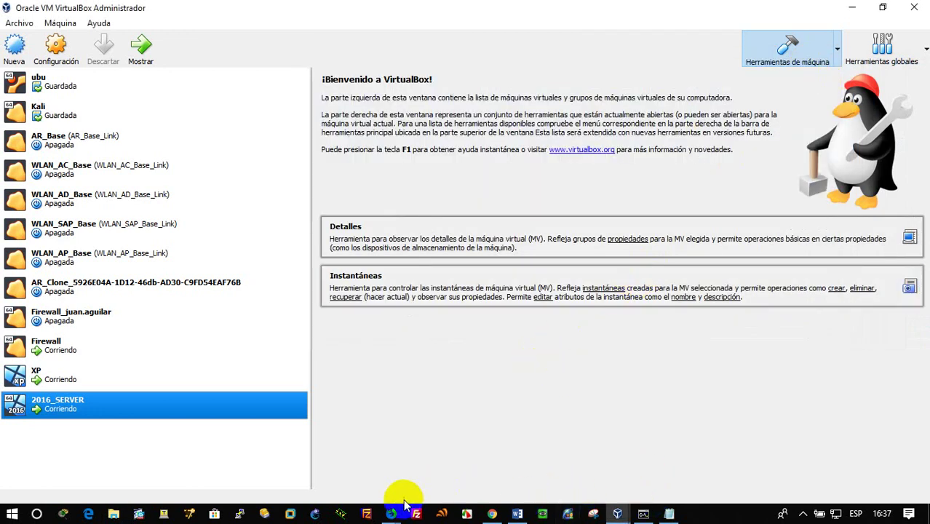
Bring up the XP machine's window, and return to Firefox to review the WebAdmin firewall rules
click(619, 515)
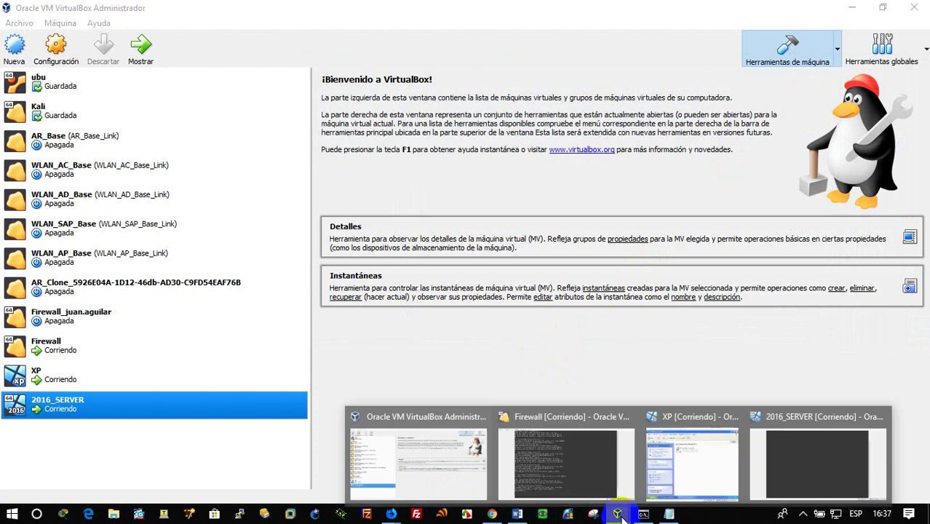
click(701, 455)
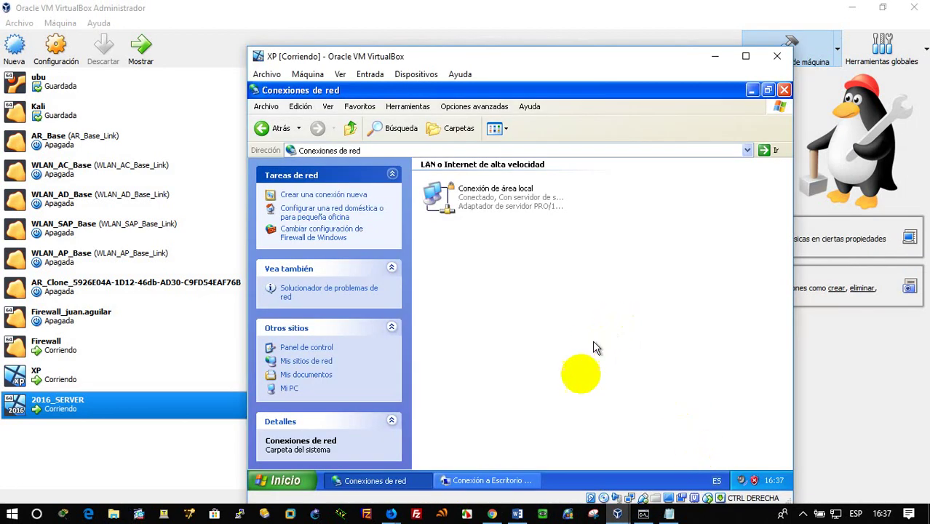
click(391, 513)
click(507, 480)
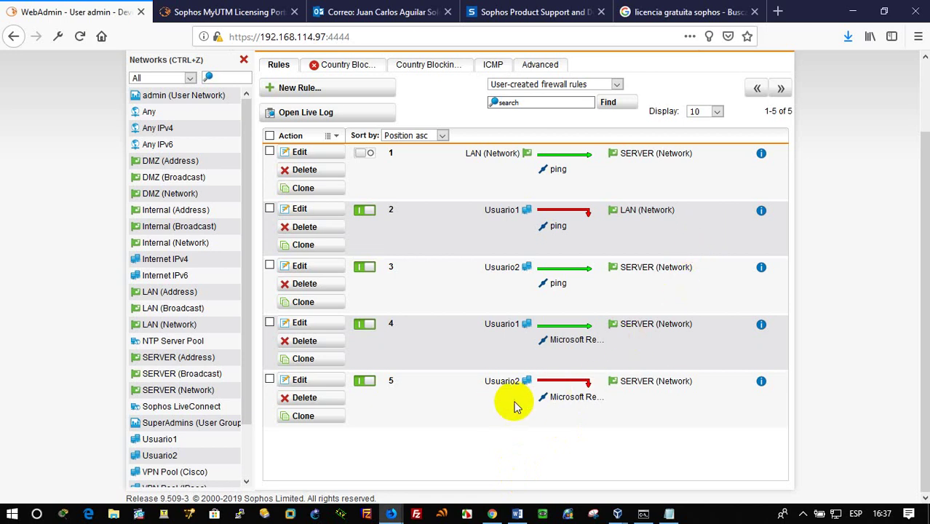
mouse_move(617, 515)
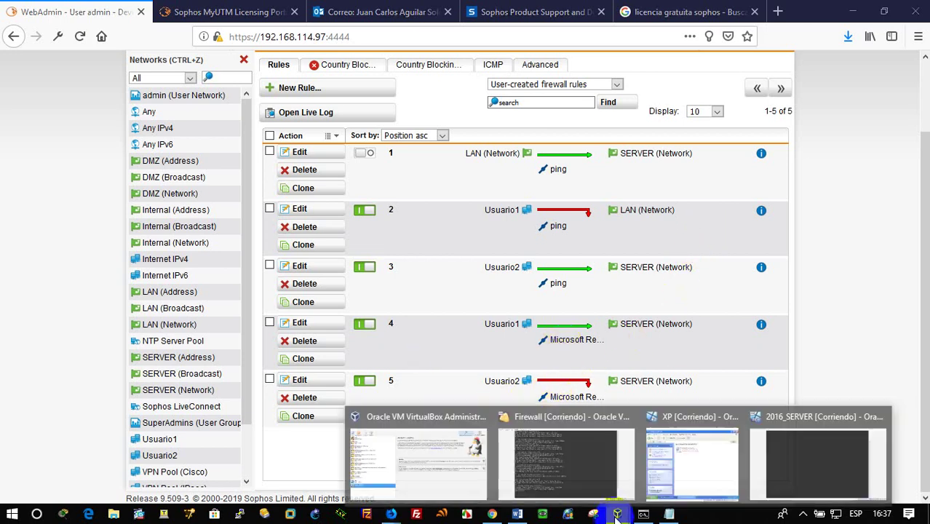
click(437, 465)
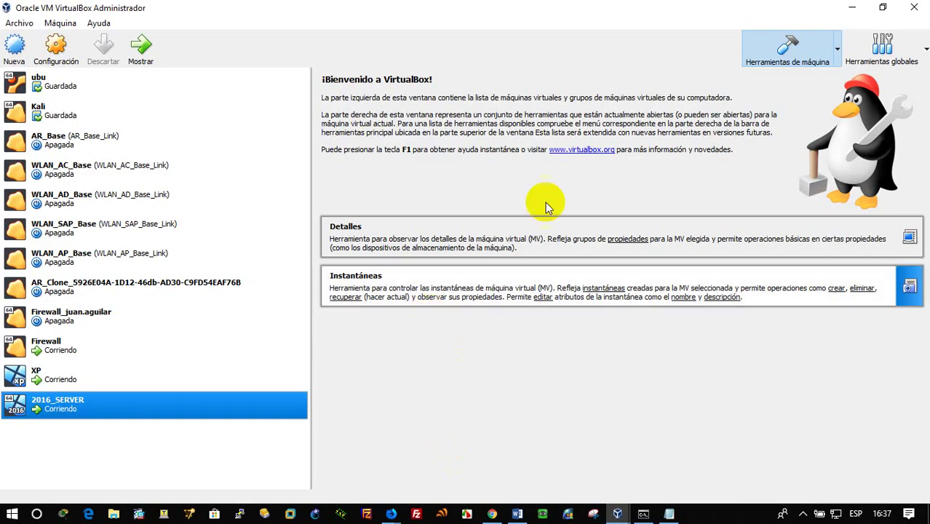
click(15, 45)
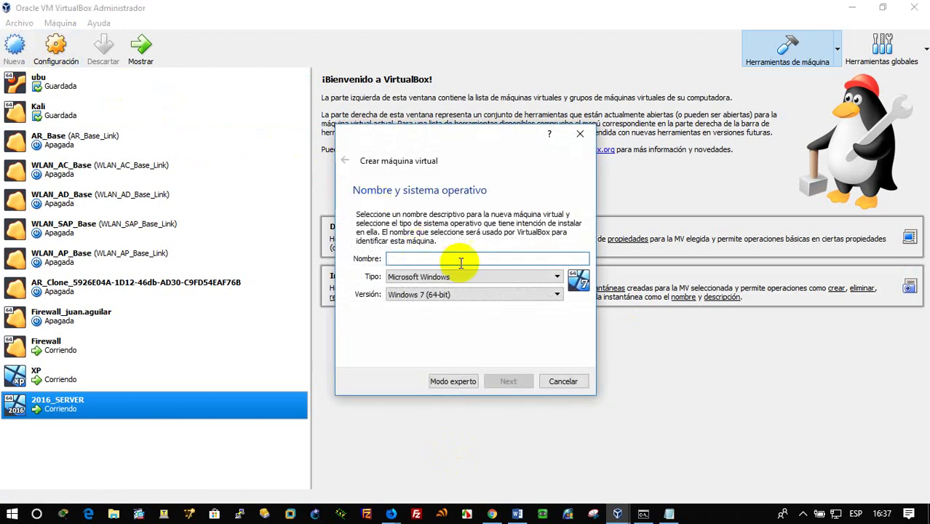
click(562, 382)
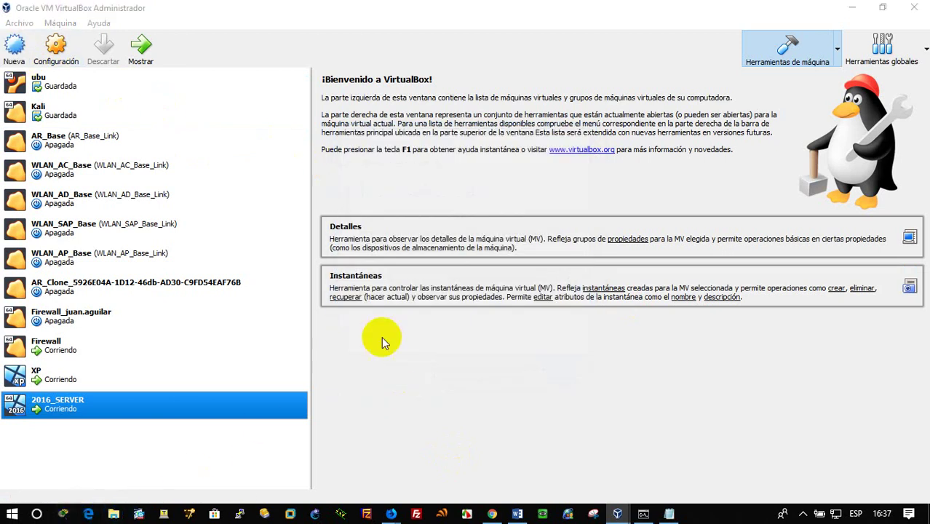
Open a new maximized File Explorer window and examine the disk images in the ISOS folder on Disco local (D:)
key(super+e)
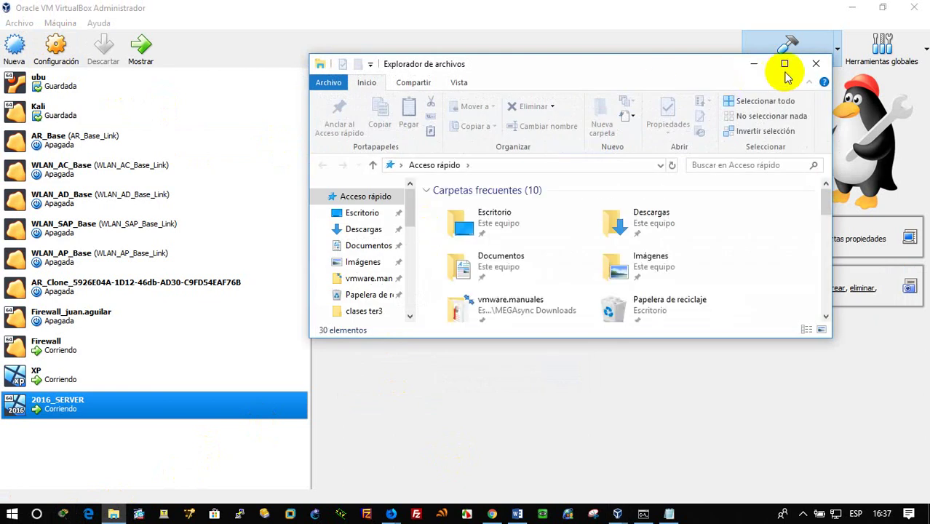
click(784, 67)
scroll(46, 358, down, 3)
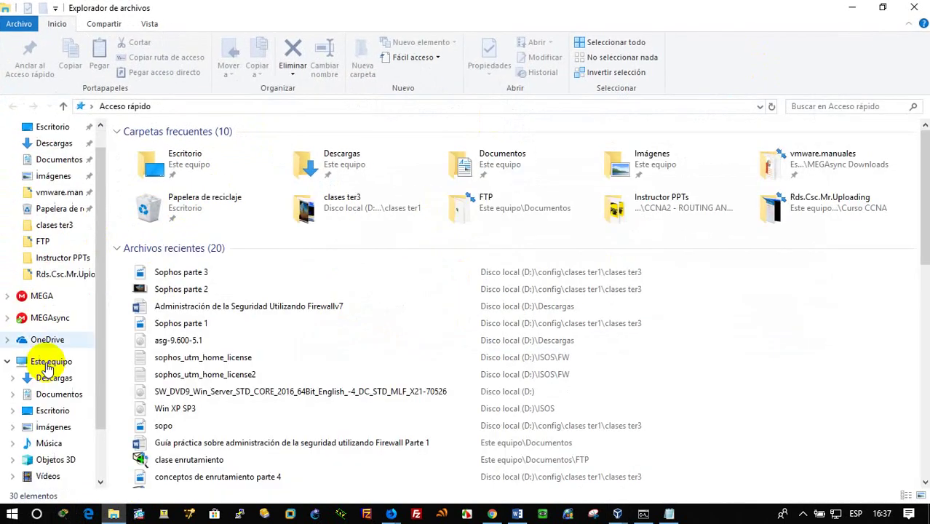
scroll(61, 393, down, 1)
click(62, 444)
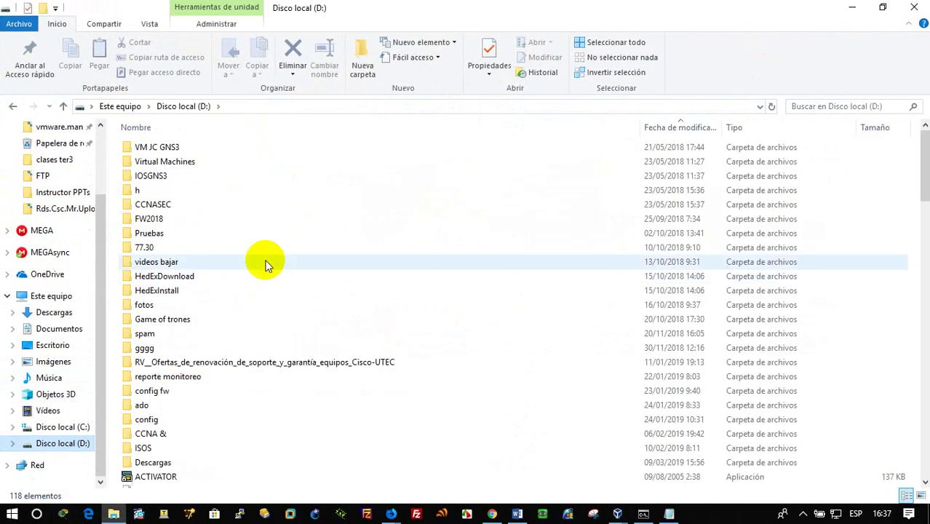
scroll(166, 349, down, 2)
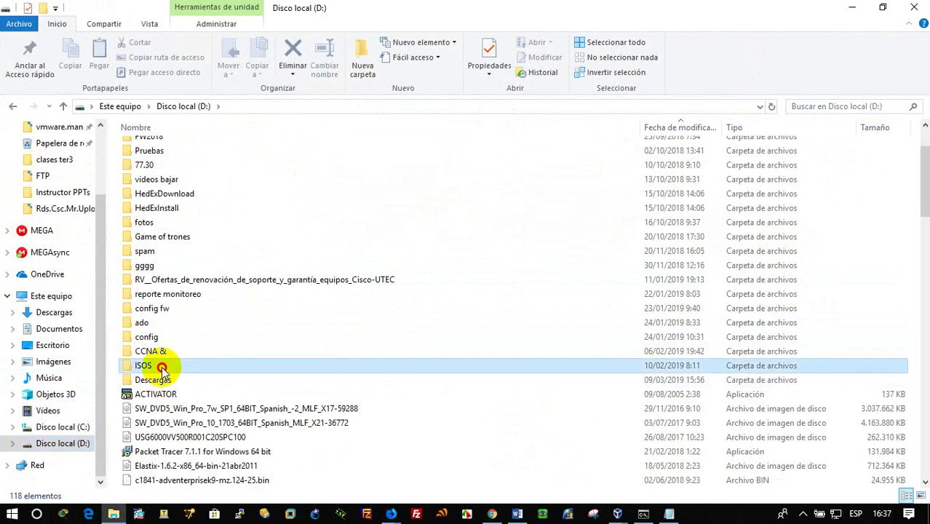
double_click(162, 373)
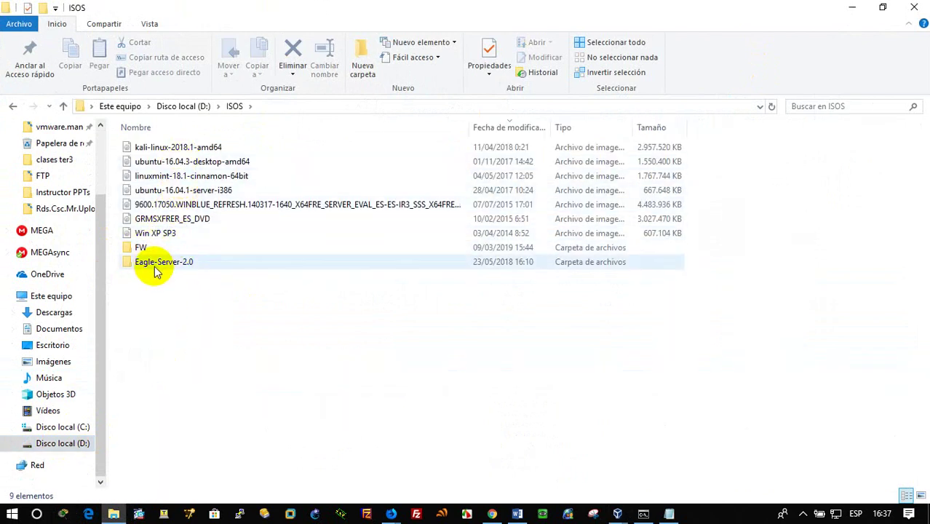
Leave the ISOS folder and look inside the WinSrv-2 folder under Documentos > Cursos
click(13, 105)
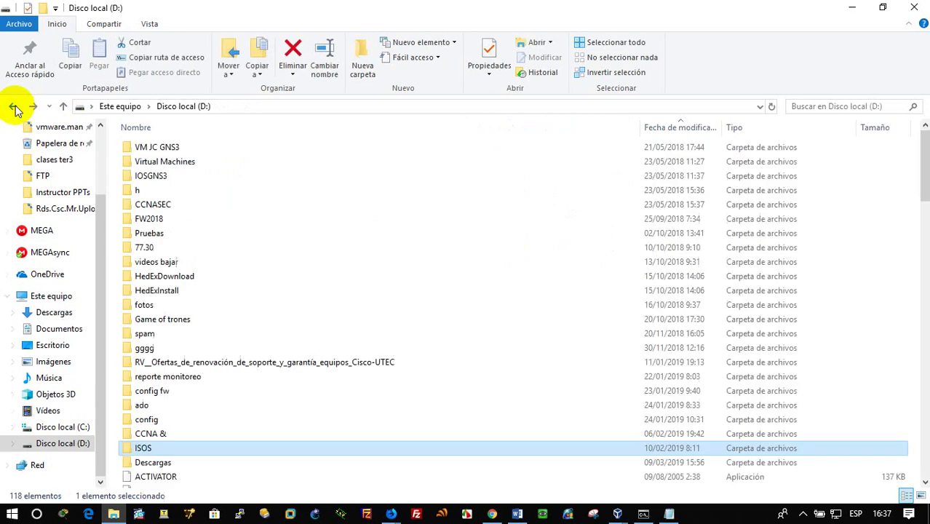
scroll(44, 149, up, 1)
click(58, 127)
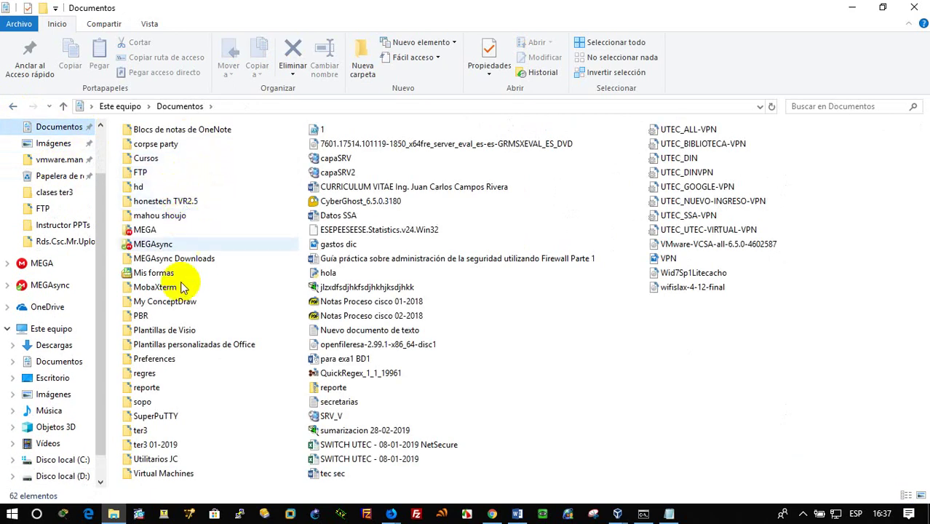
click(166, 160)
double_click(166, 160)
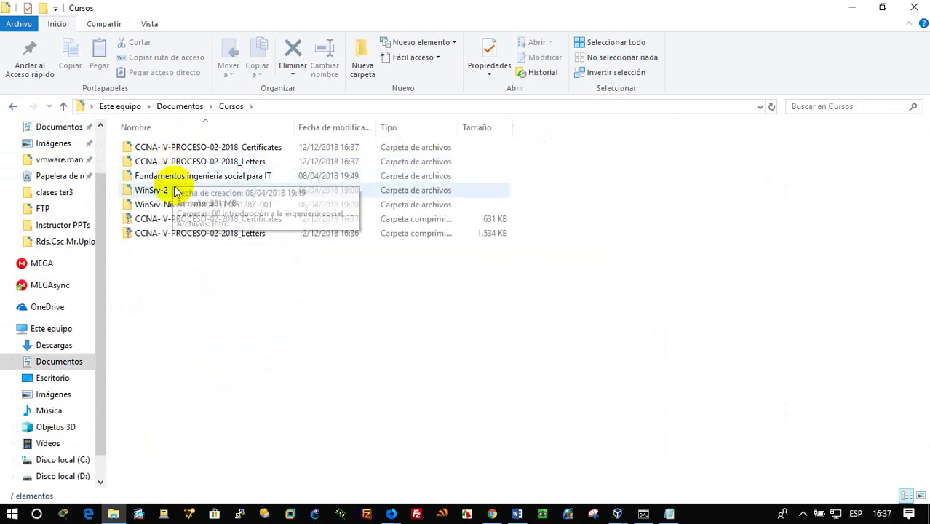
click(177, 190)
double_click(176, 190)
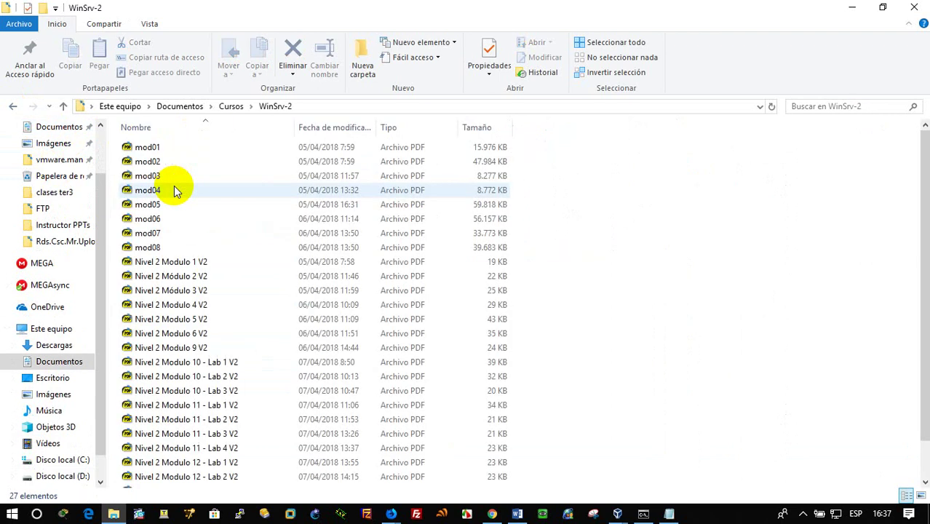
Return to Cursos and browse WinSrv-Nivel1-20180405T185128Z-001 > WinSrv-Nivel1 down to its Sitios folder
click(14, 106)
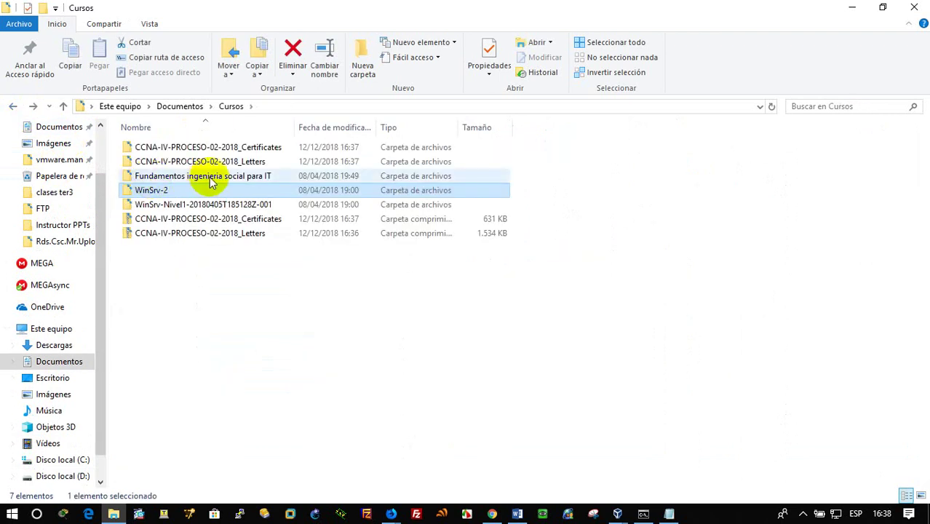
click(217, 208)
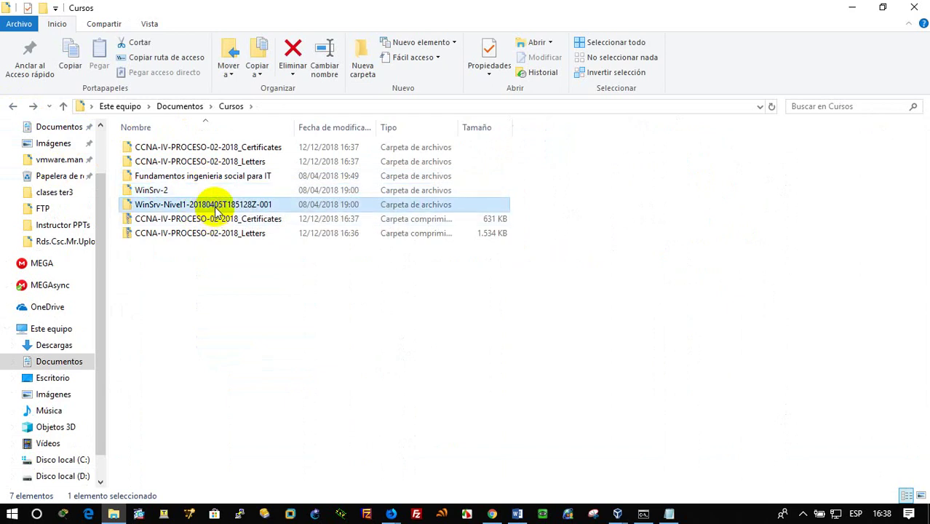
double_click(215, 206)
double_click(177, 149)
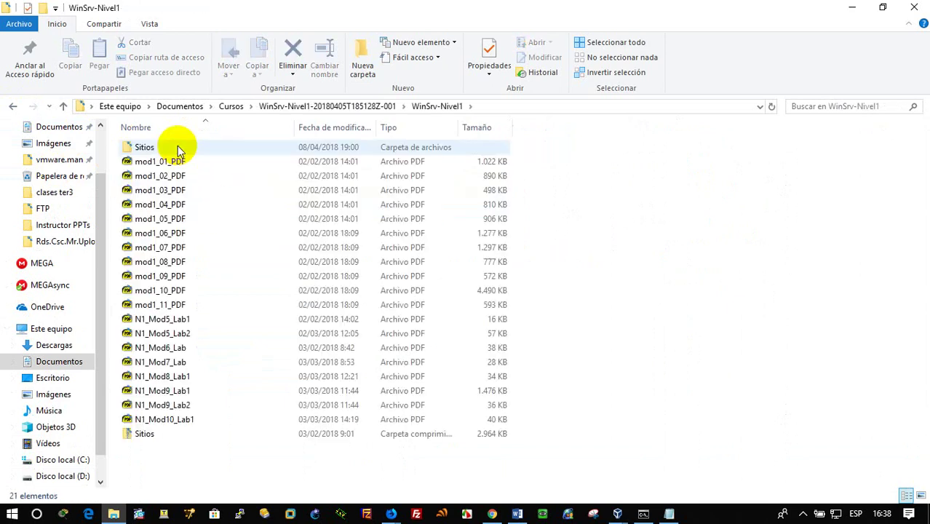
double_click(177, 147)
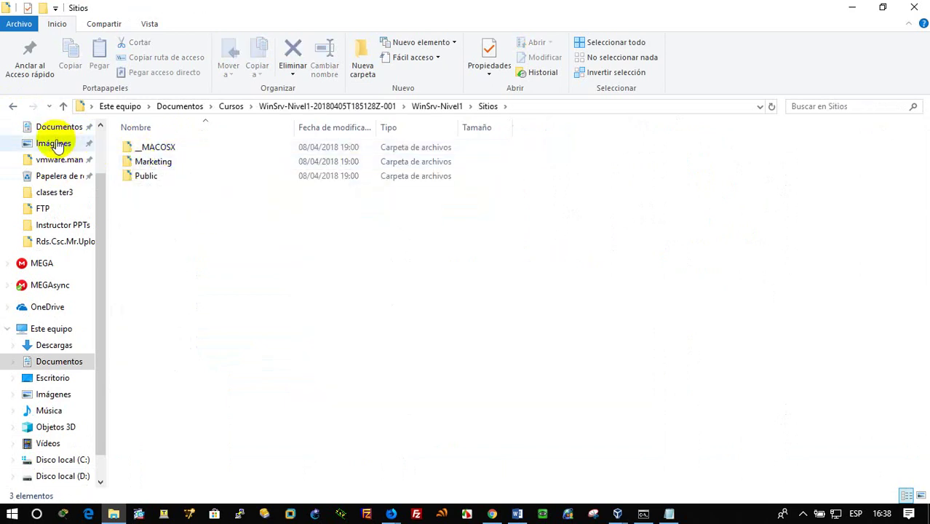
Go back up to Documentos and look inside its Virtual Machines folder, returning to Documentos
double_click(11, 108)
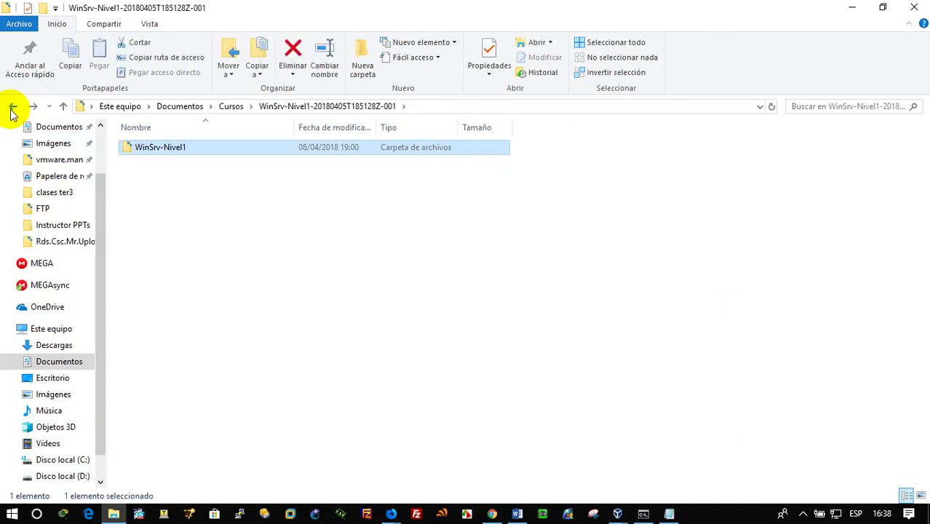
click(12, 108)
click(12, 108)
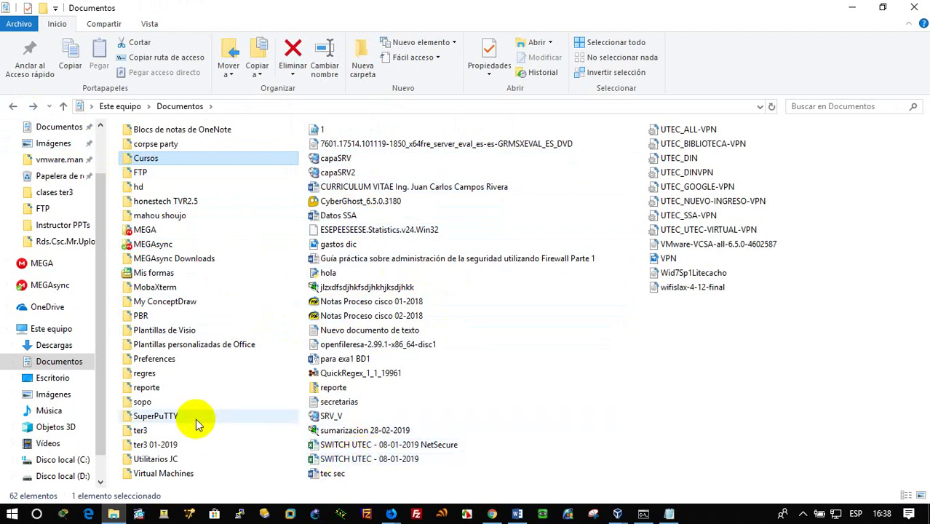
mouse_move(196, 418)
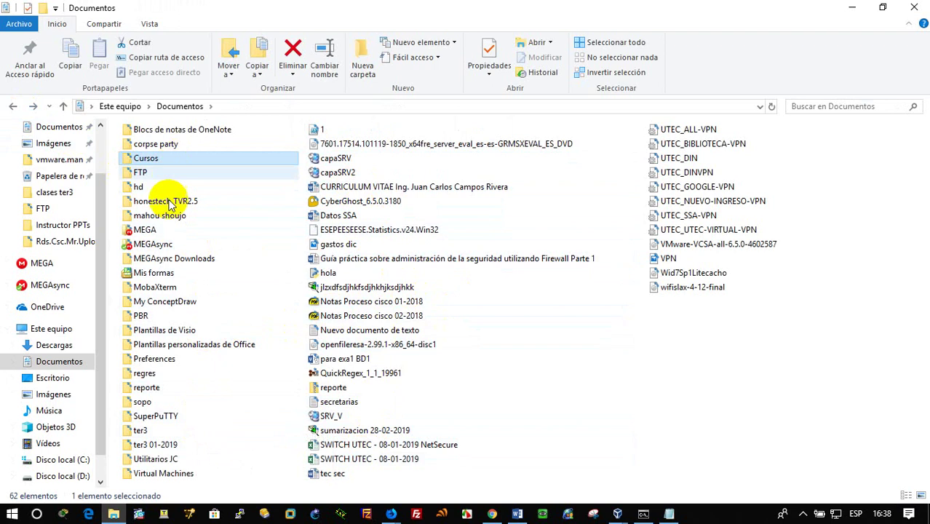
double_click(191, 473)
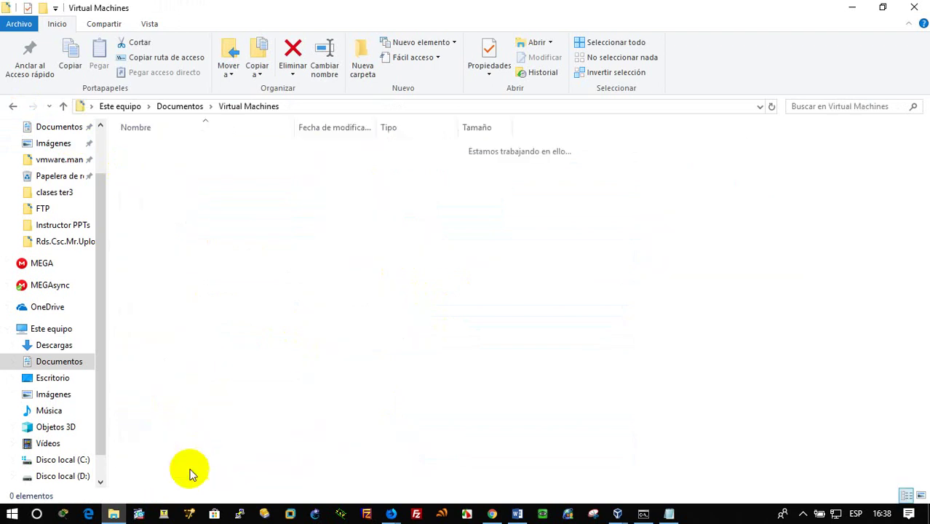
click(11, 106)
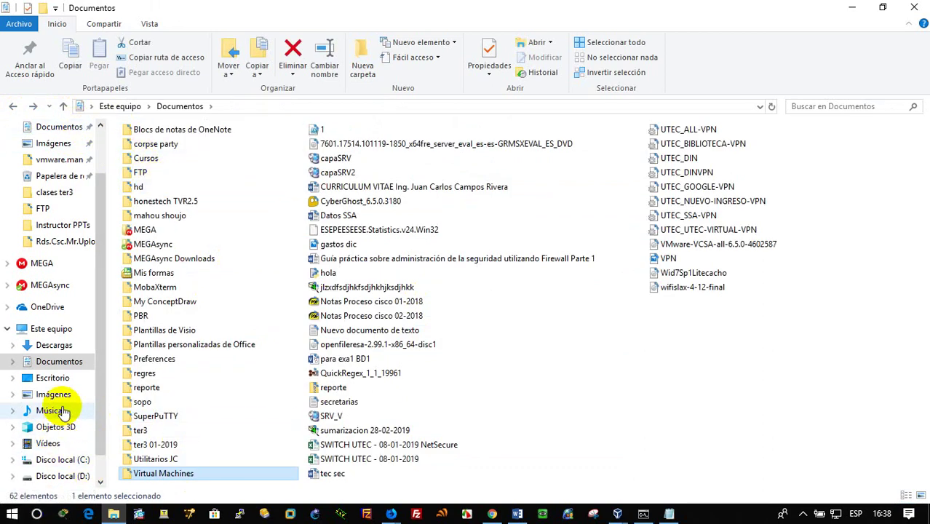
Search Este equipo for "w7" and open the w7 folder located in D:\gggg
click(63, 332)
click(798, 104)
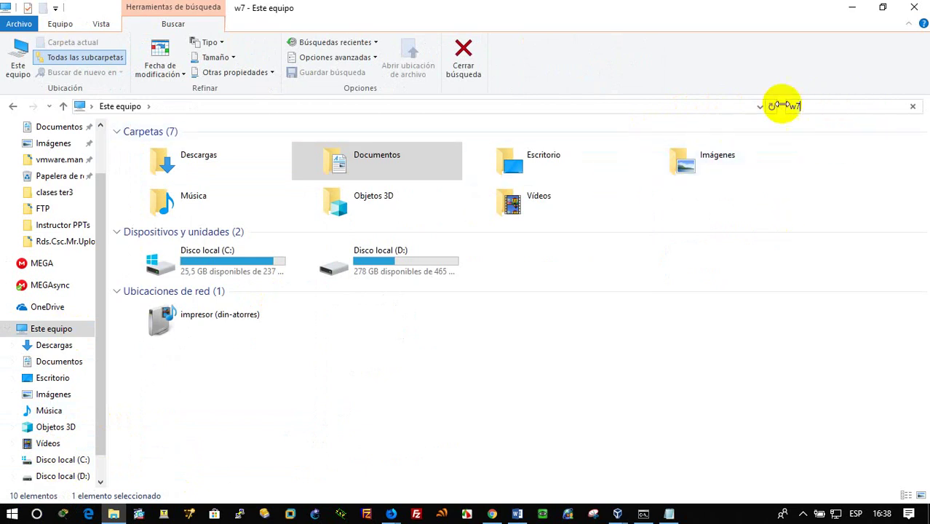
key(BackSpace)
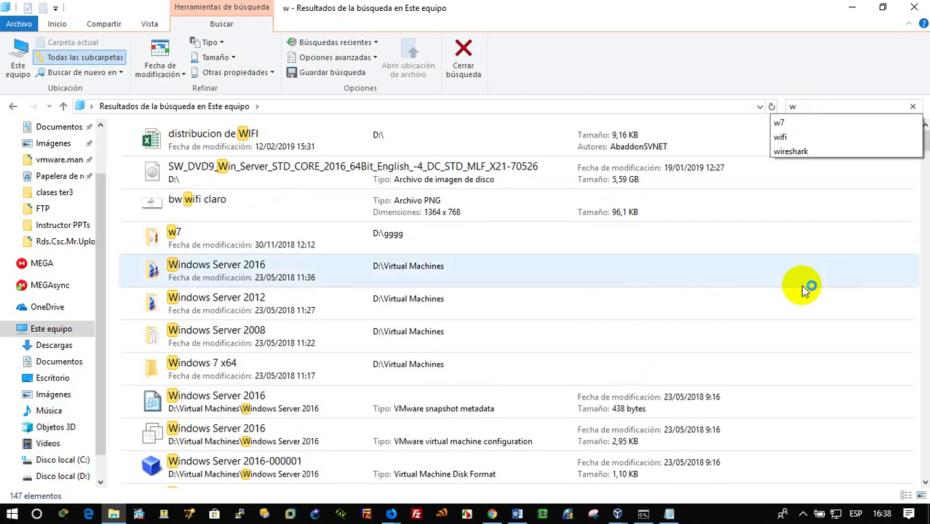
click(797, 122)
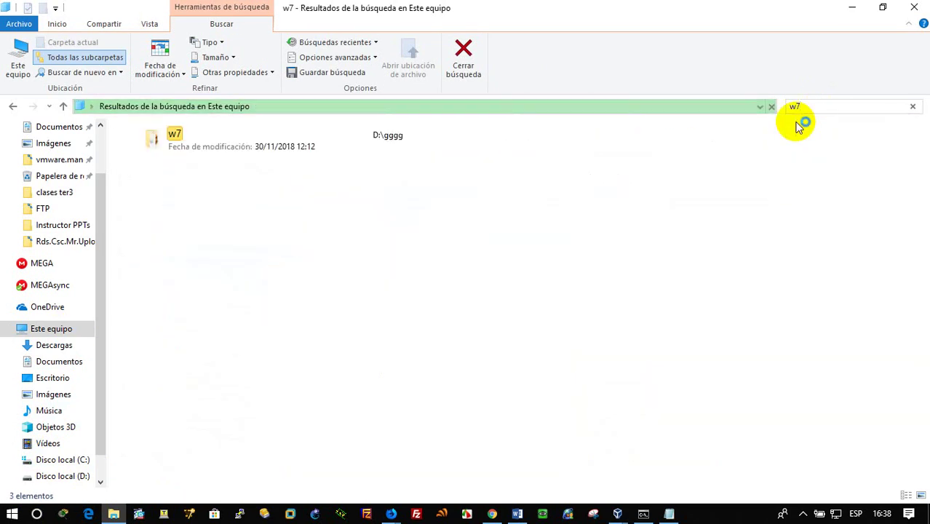
click(237, 155)
double_click(236, 156)
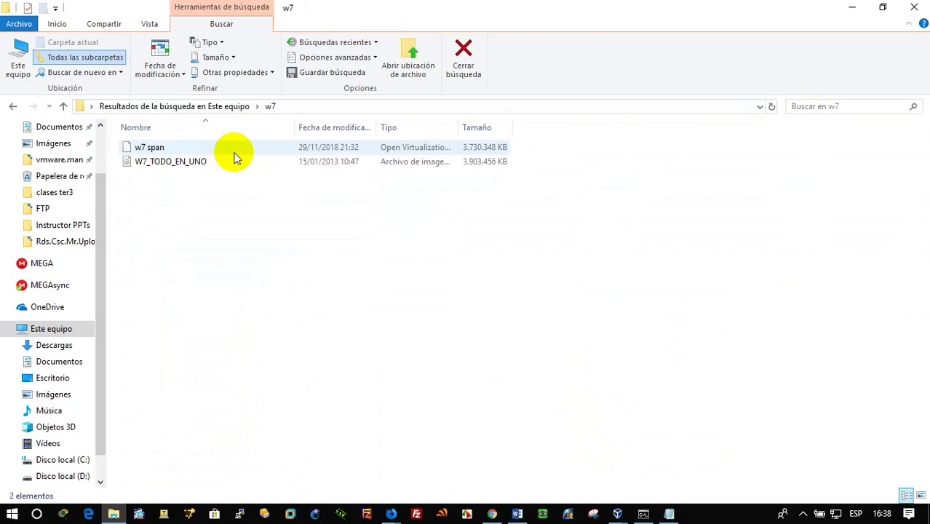
Copy the W7_TODO_EN_UNO disk image into the ISOS folder on Disco local (D:)
click(208, 164)
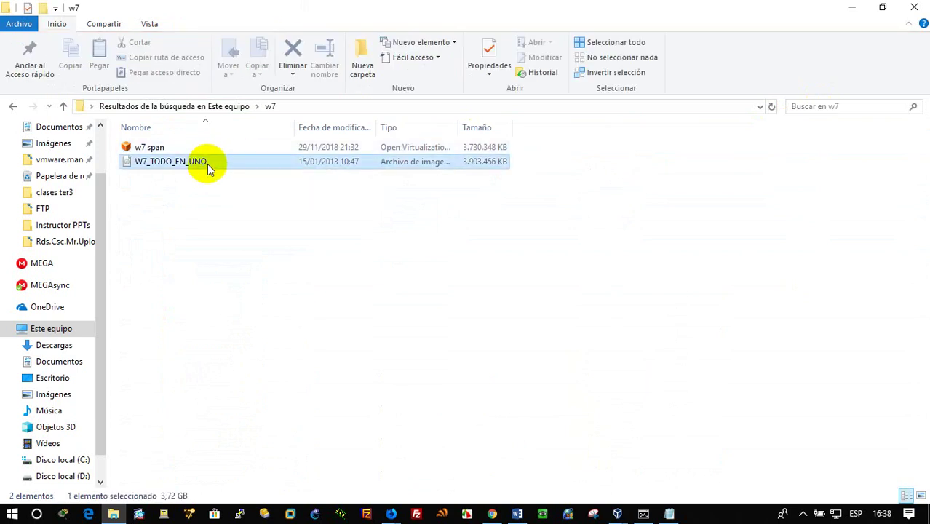
right_click(208, 163)
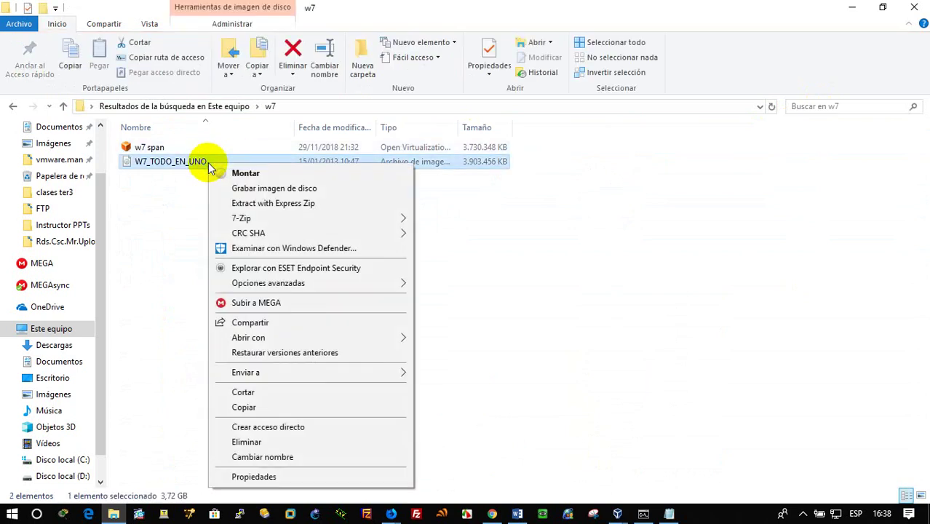
click(290, 409)
click(91, 474)
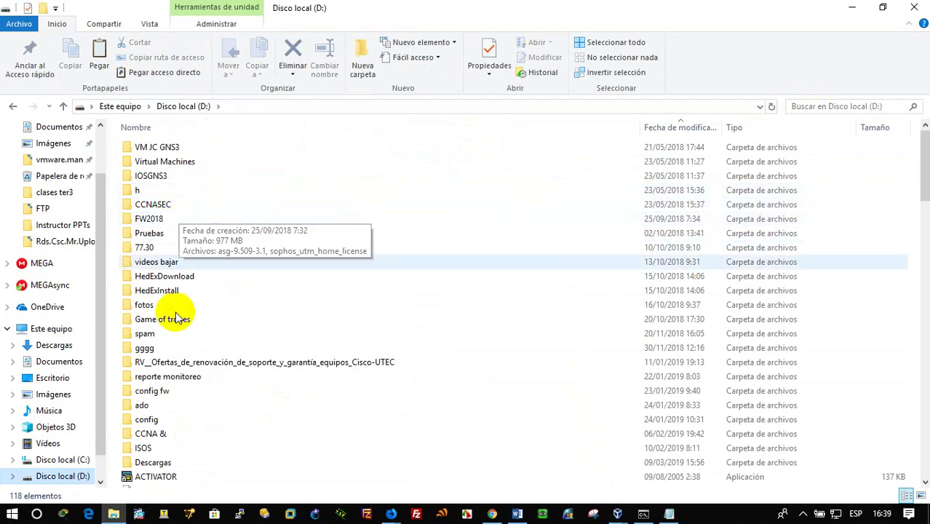
double_click(166, 447)
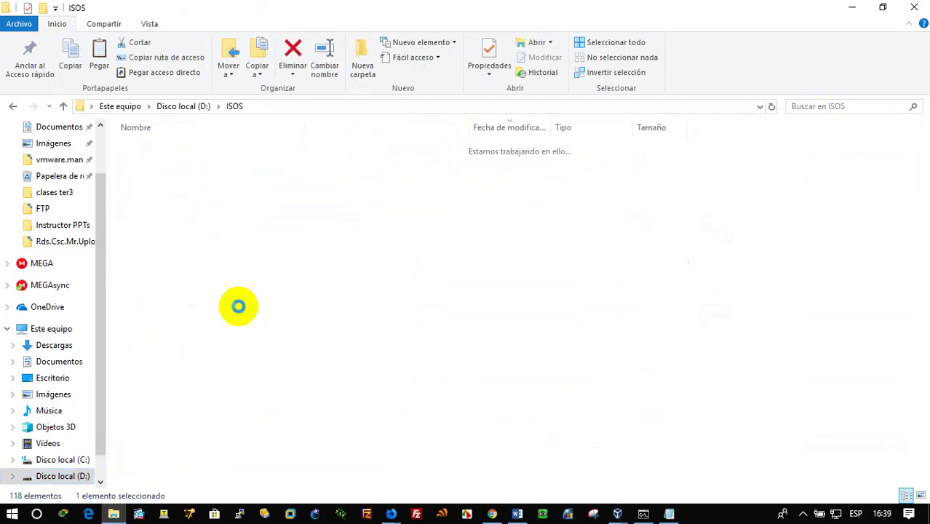
right_click(227, 336)
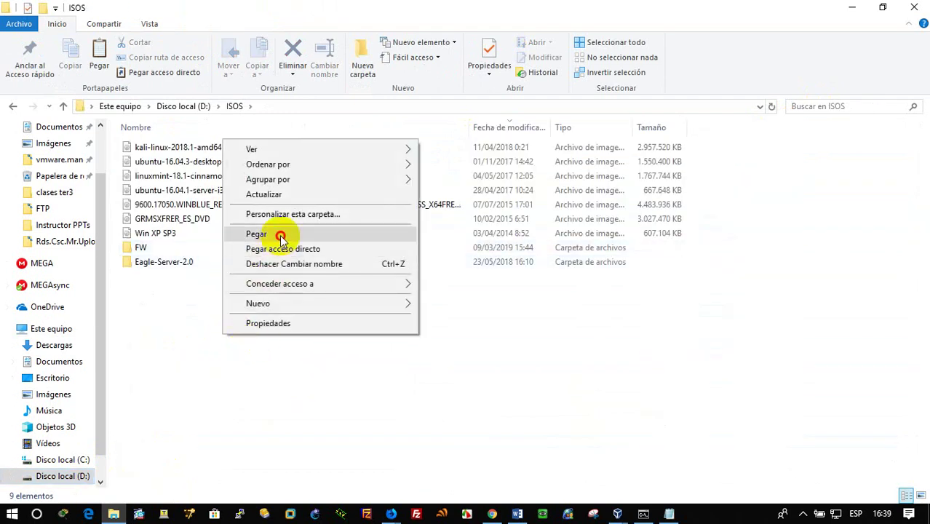
click(277, 238)
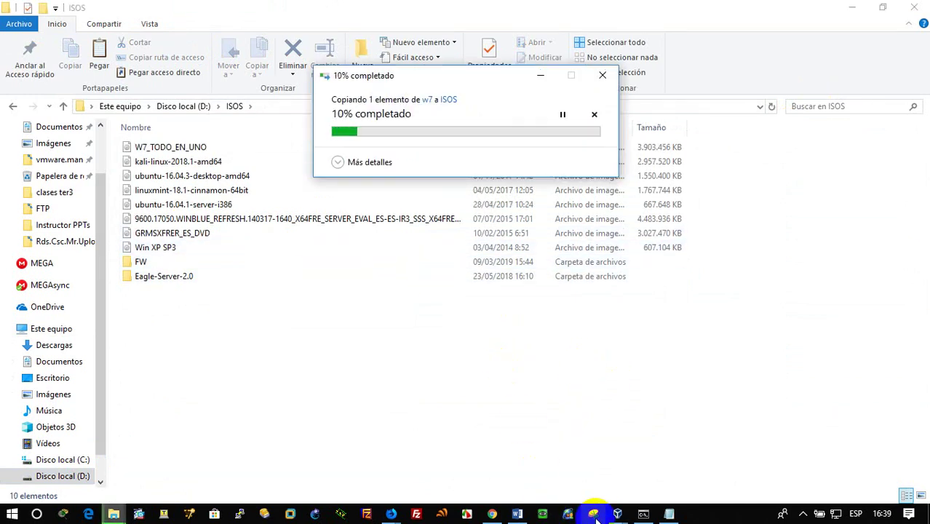
Return to the WebAdmin firewall rules in Firefox and start a new rule with SERVER (Network) as its source
click(615, 508)
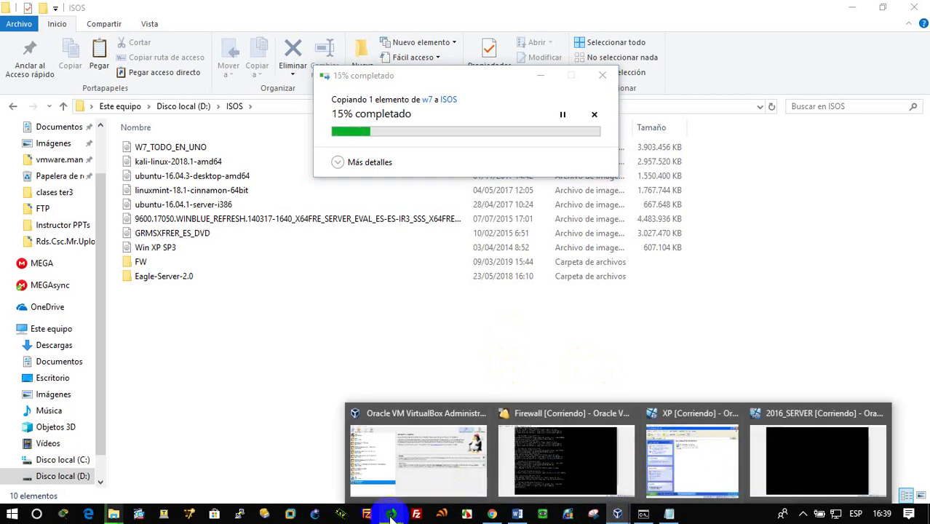
click(473, 466)
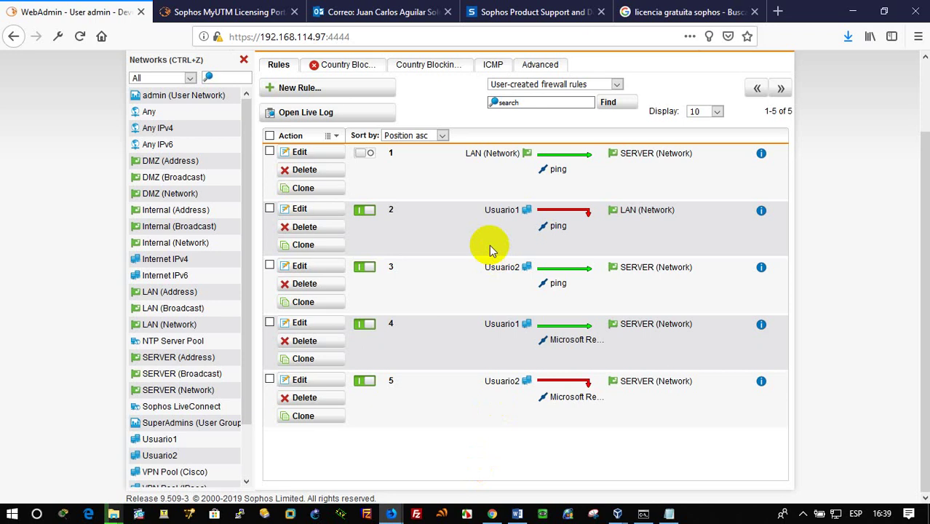
scroll(292, 160, up, 2)
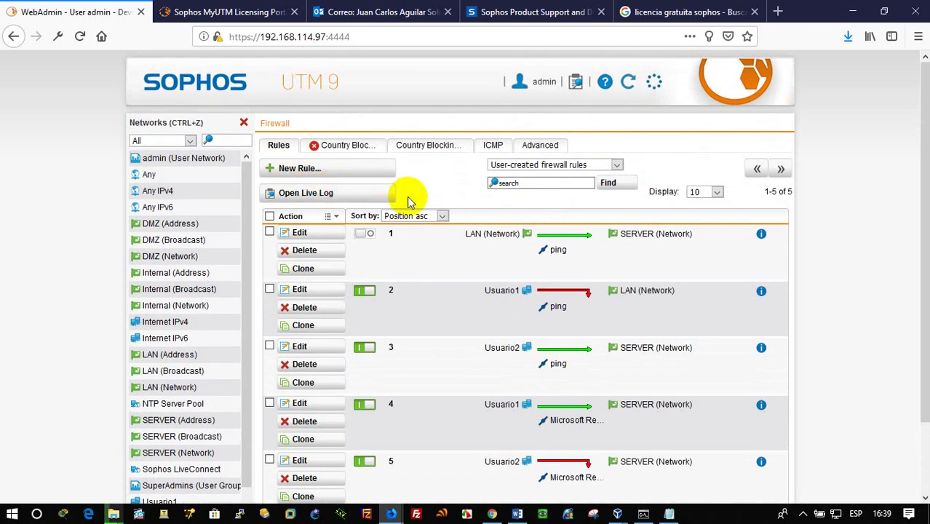
click(340, 181)
click(446, 278)
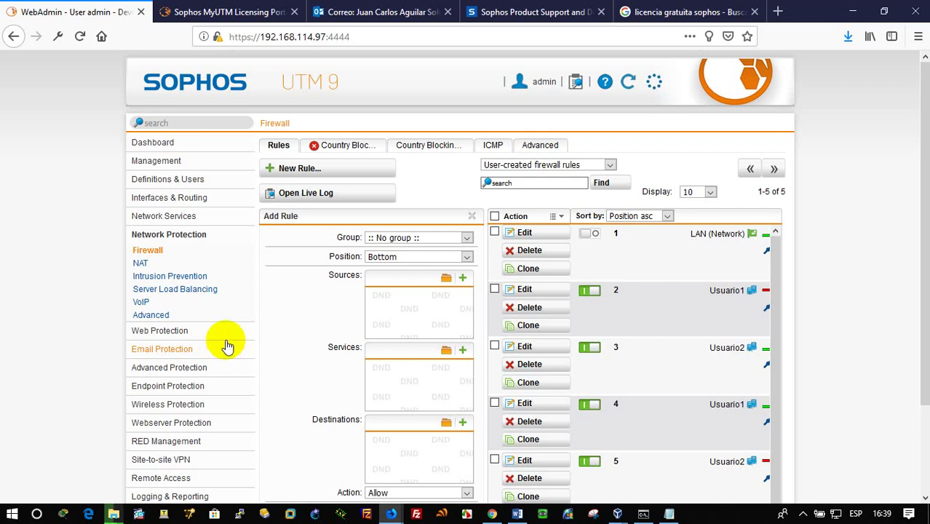
click(447, 279)
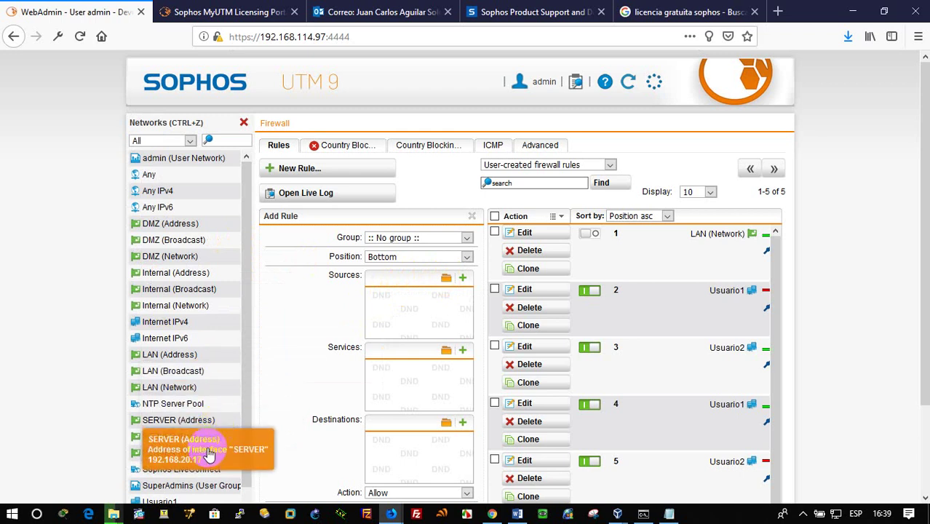
drag(182, 453, 412, 295)
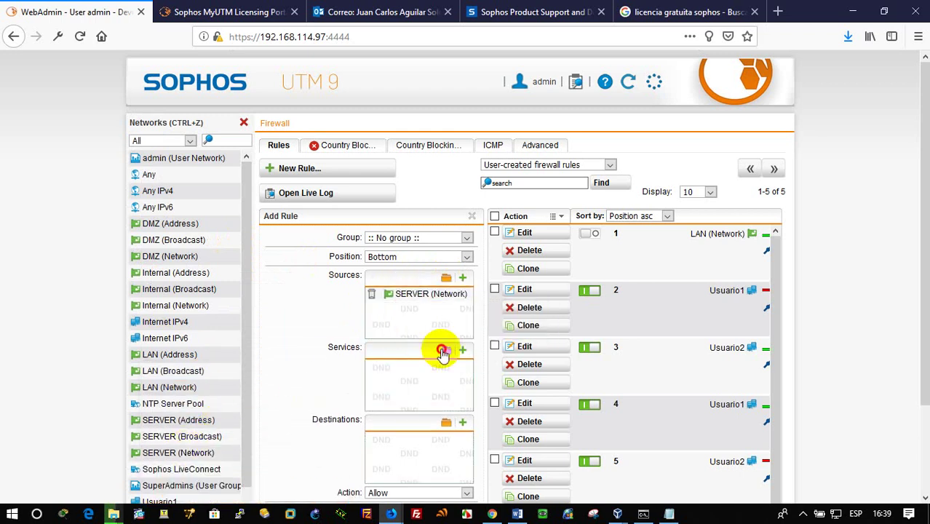
Set ping as the new rule's only service, removing Any from the services
click(444, 351)
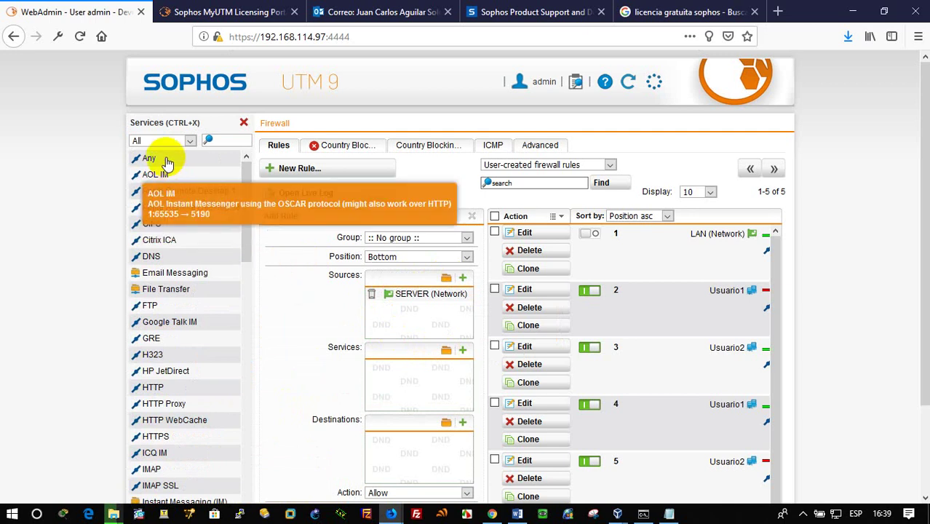
drag(155, 155, 411, 374)
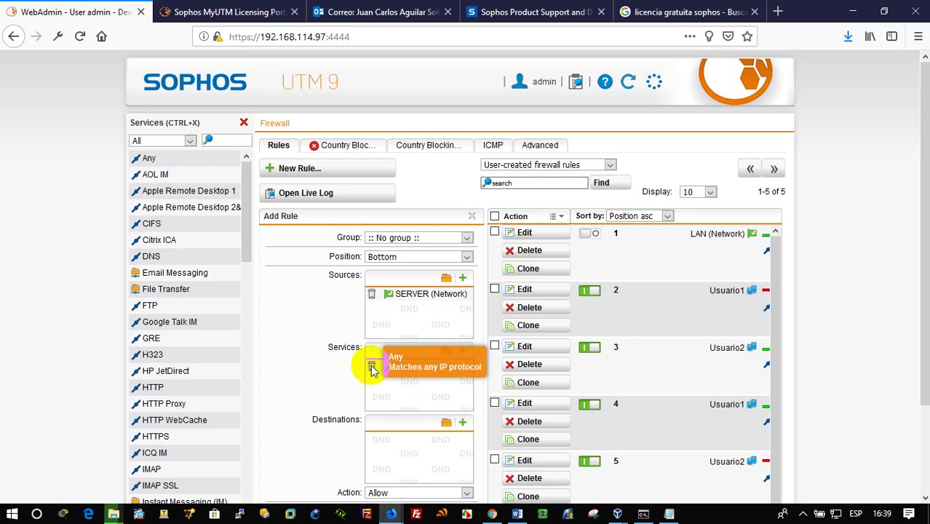
click(372, 366)
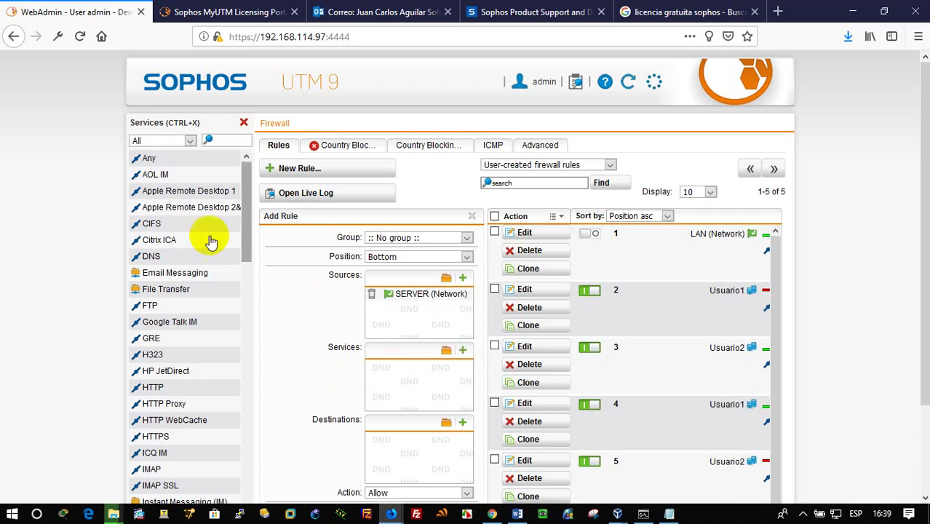
click(218, 142)
text(pi)
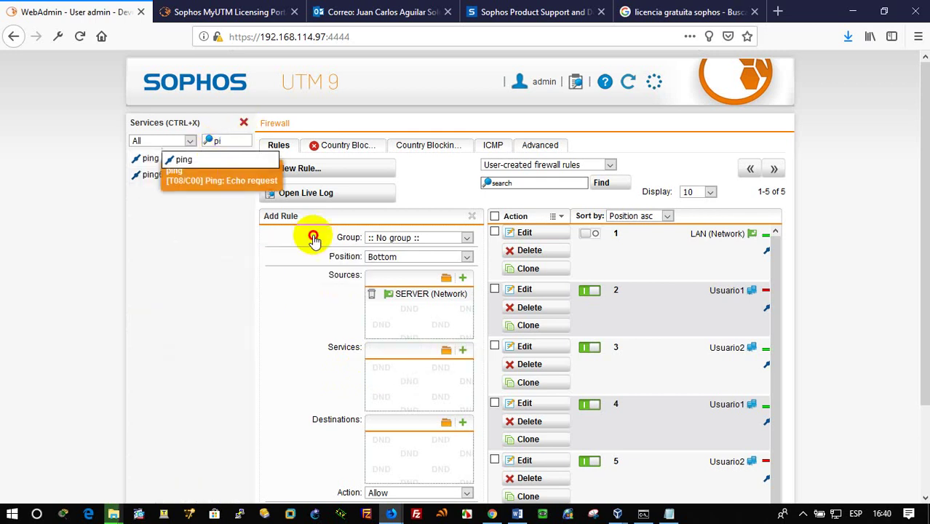
drag(314, 240, 382, 381)
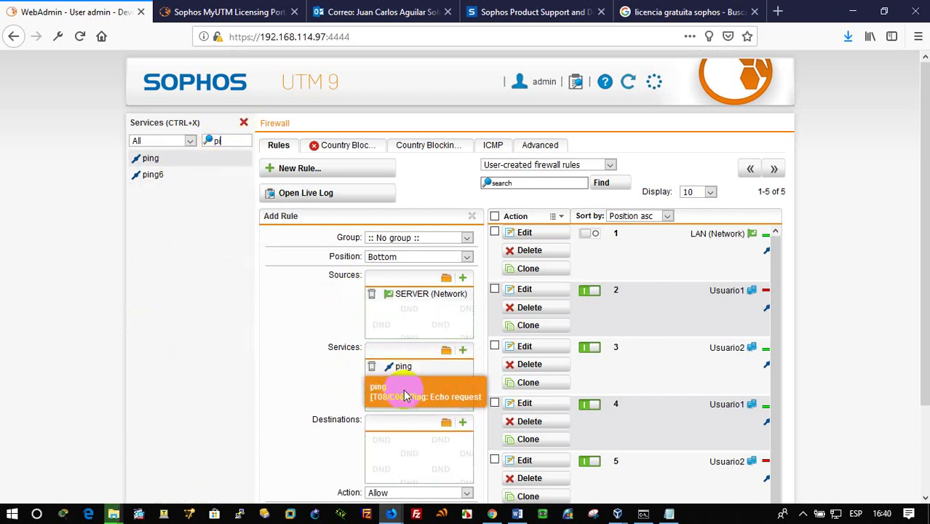
Set LAN (Network) as the rule's destination, keep the Allow action, and save the rule
click(446, 425)
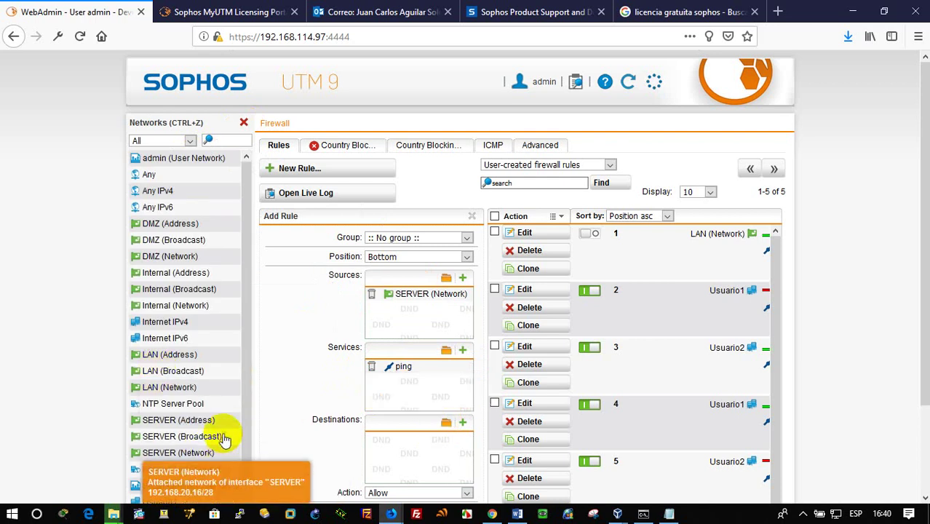
drag(174, 387, 382, 445)
scroll(386, 465, down, 1)
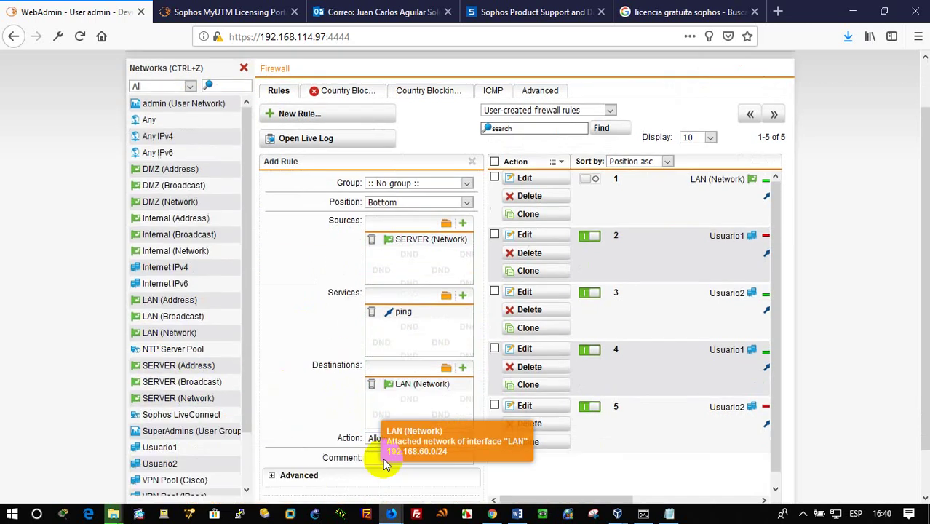
scroll(386, 465, down, 1)
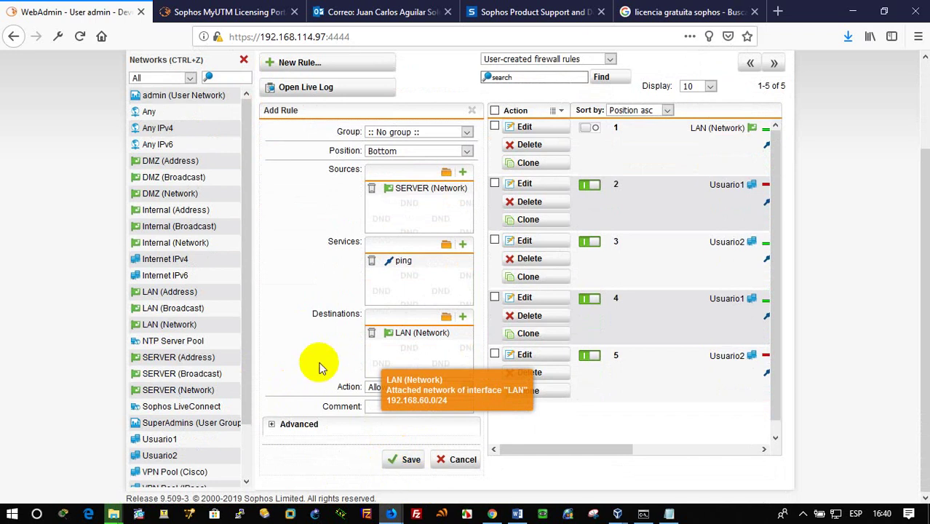
click(405, 461)
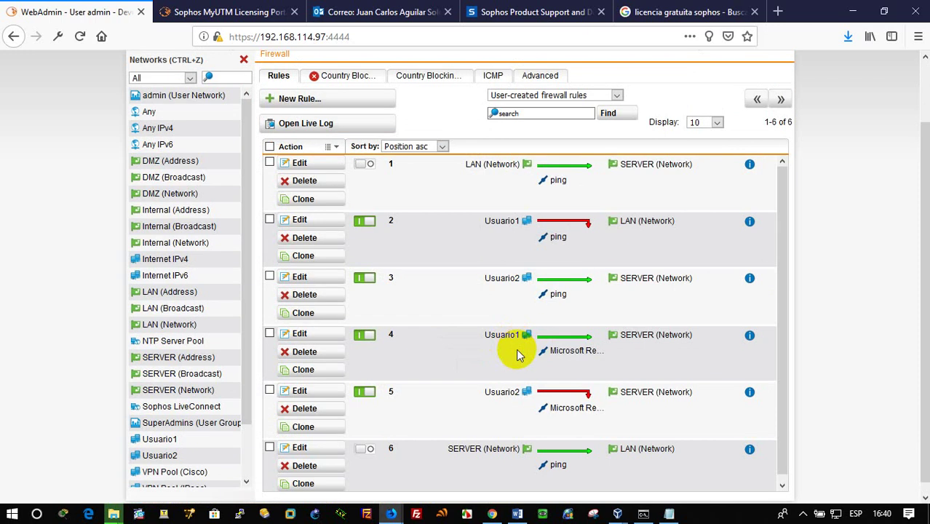
Enable rule 6, which allows ping from SERVER (Network) to LAN (Network), and switch it off again
scroll(513, 355, down, 1)
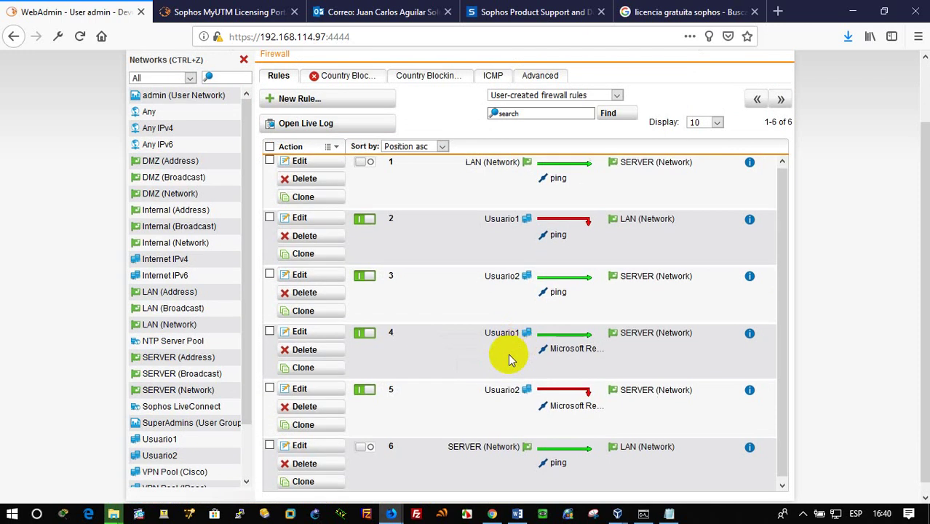
click(371, 446)
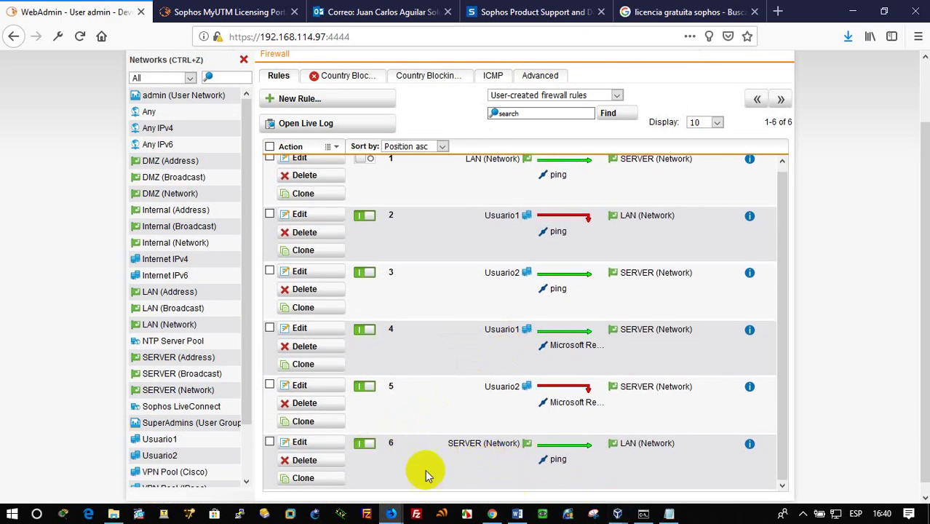
click(366, 447)
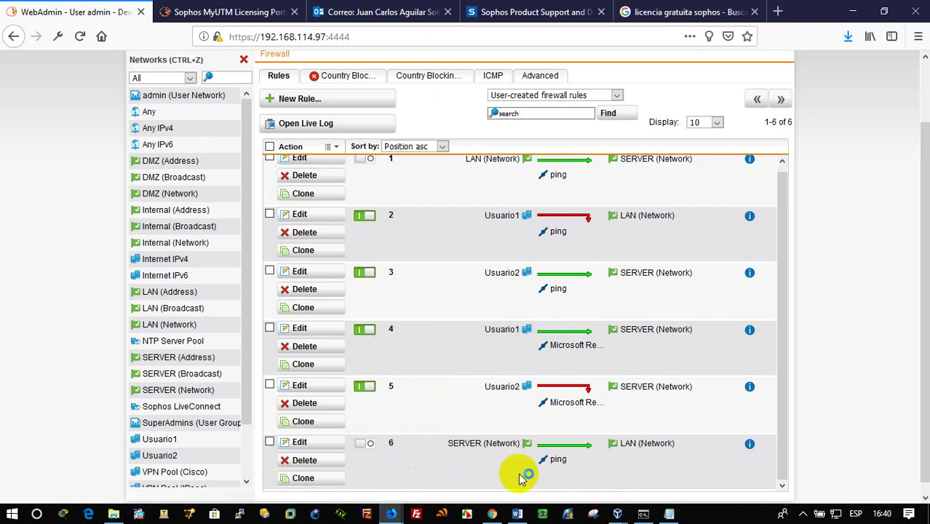
Switch to the XP virtual machine, view the local area connection's IP address details, and open a command prompt there
mouse_move(617, 515)
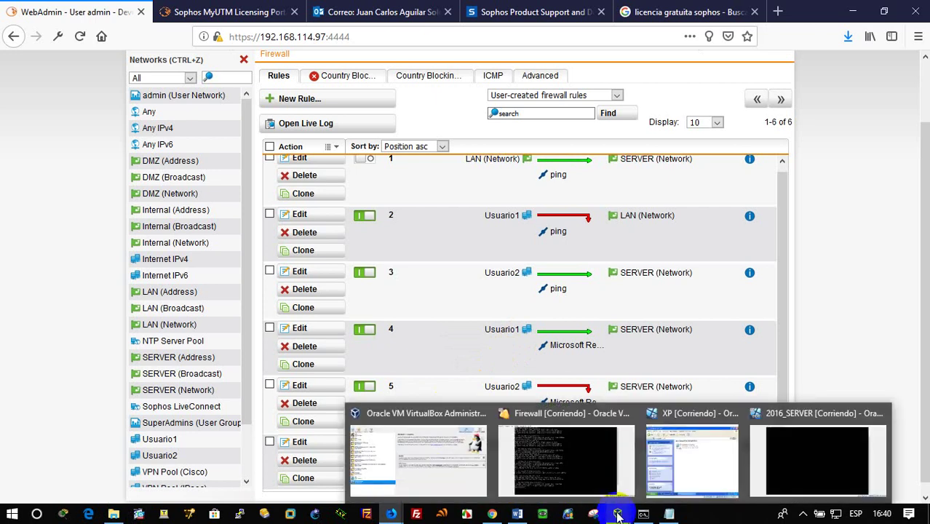
click(770, 466)
click(478, 197)
right_click(463, 188)
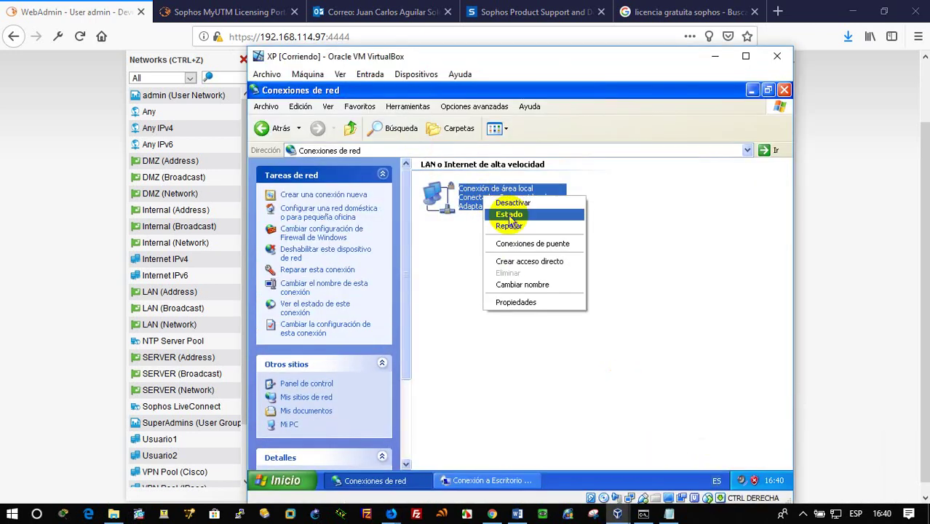
click(509, 216)
click(450, 165)
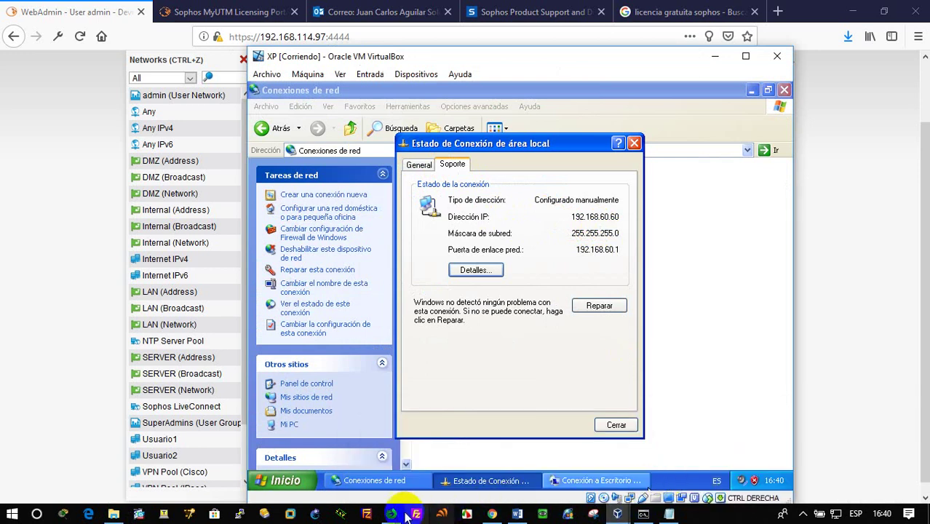
click(275, 481)
click(326, 410)
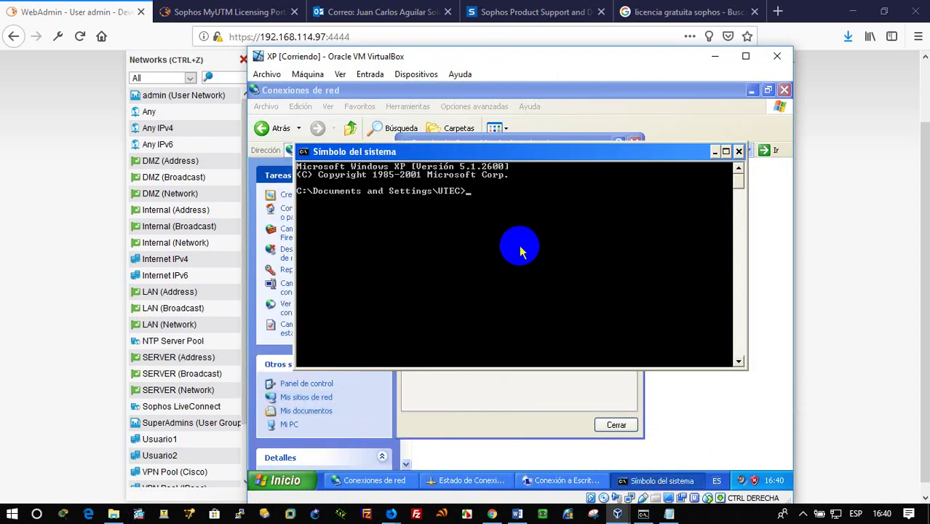
Switch to the 2016_SERVER virtual machine and ping 192.168.60.60 from its command prompt
click(617, 514)
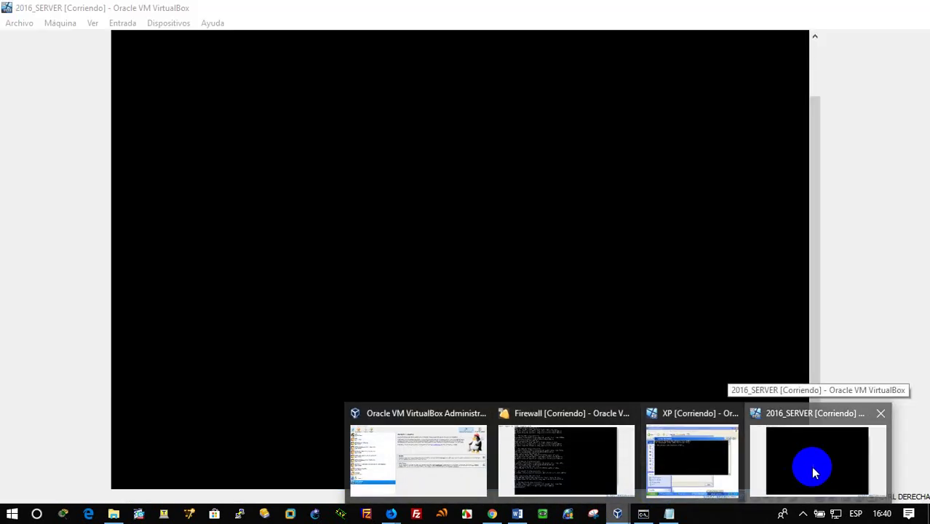
click(813, 472)
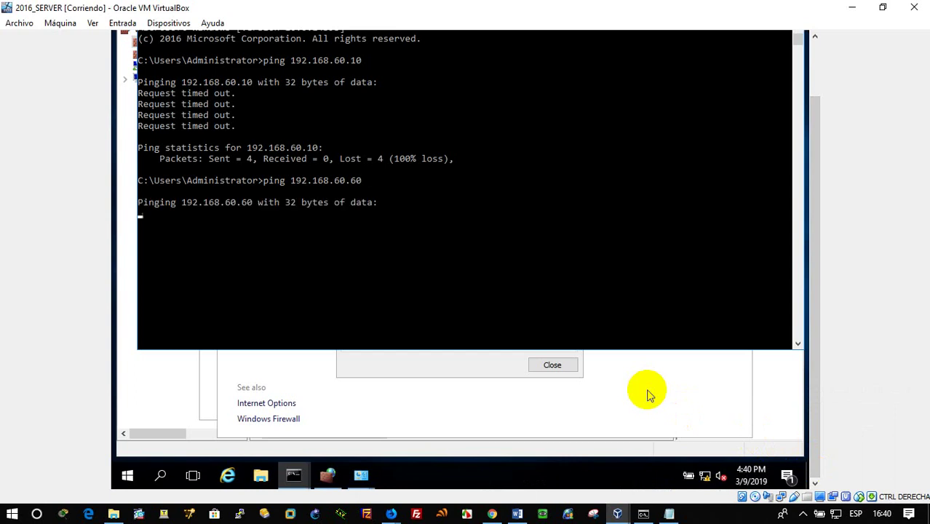
click(411, 246)
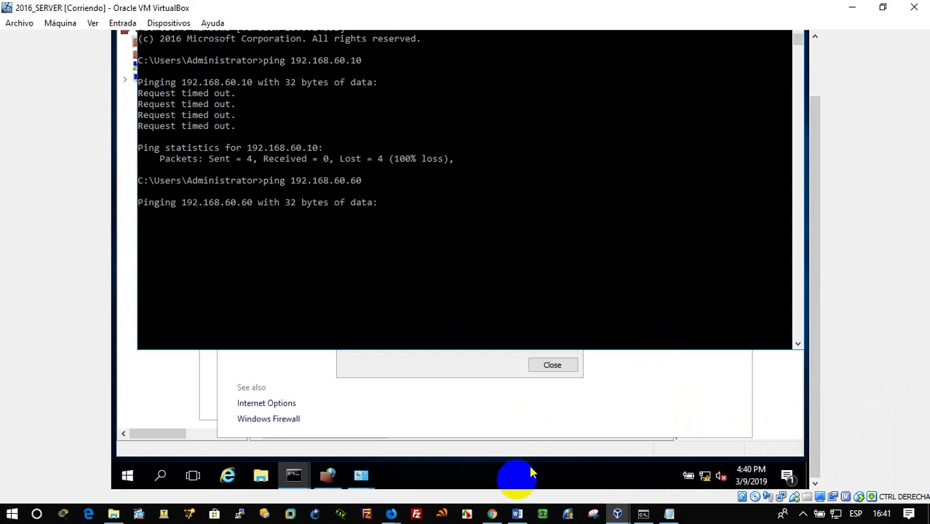
Return to the WebAdmin firewall rules in Firefox and enable rule 6, allowing ping from SERVER (Network) to LAN (Network)
mouse_move(392, 514)
click(492, 466)
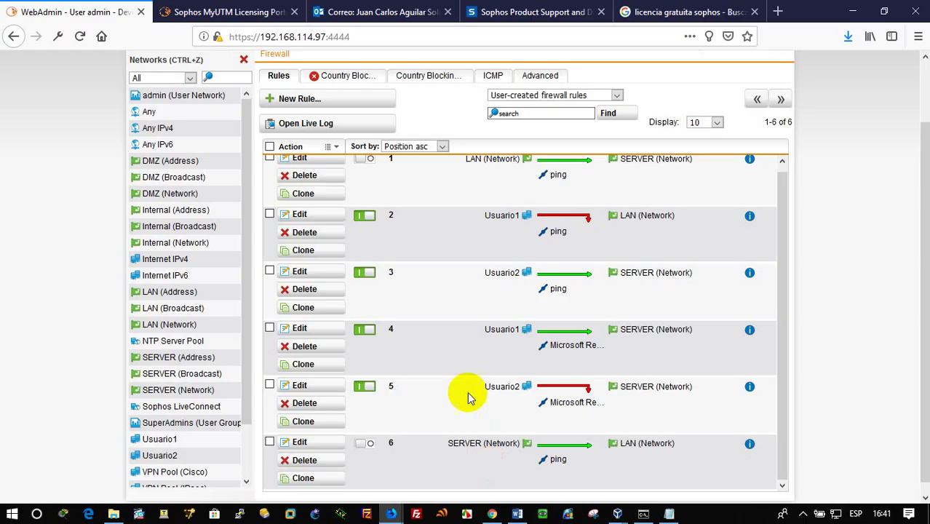
click(367, 443)
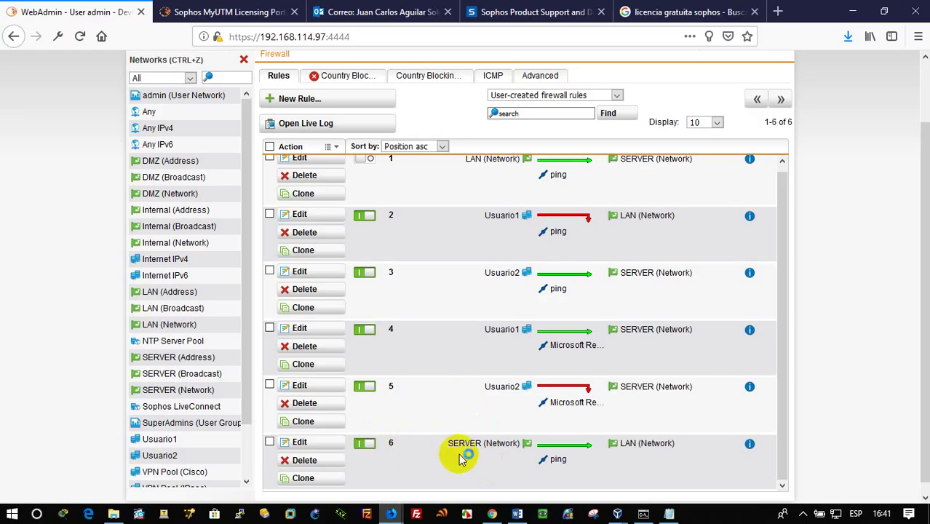
Check the running ping in the 2016_SERVER virtual machine and recheck rule 6 in the WebAdmin firewall rules
mouse_move(617, 514)
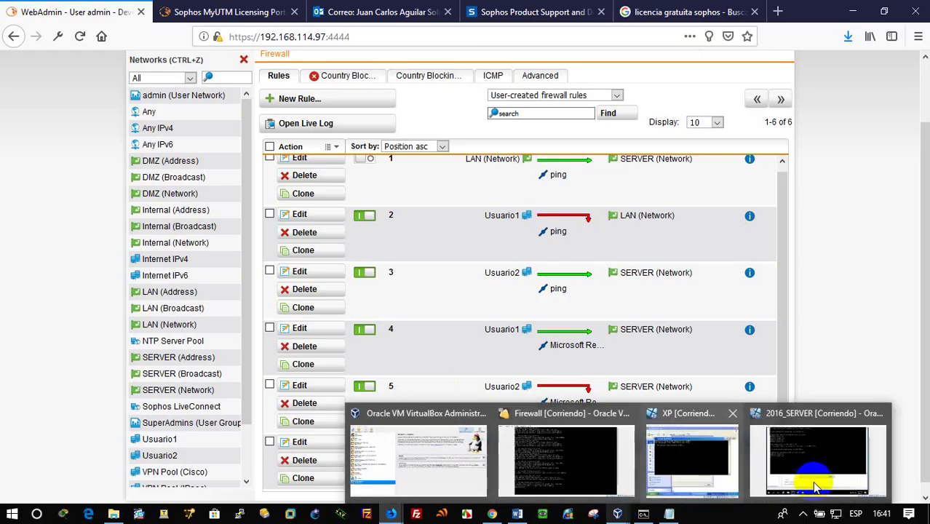
click(844, 457)
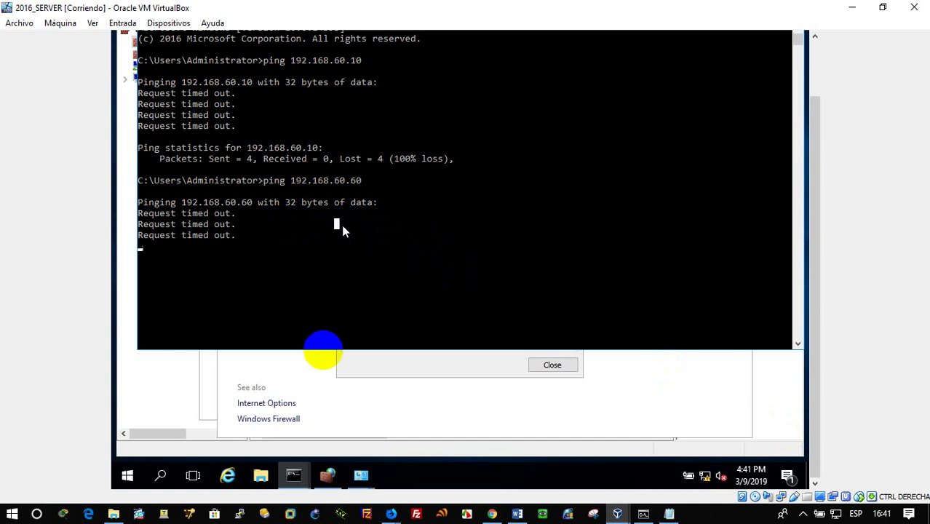
mouse_move(392, 514)
click(458, 461)
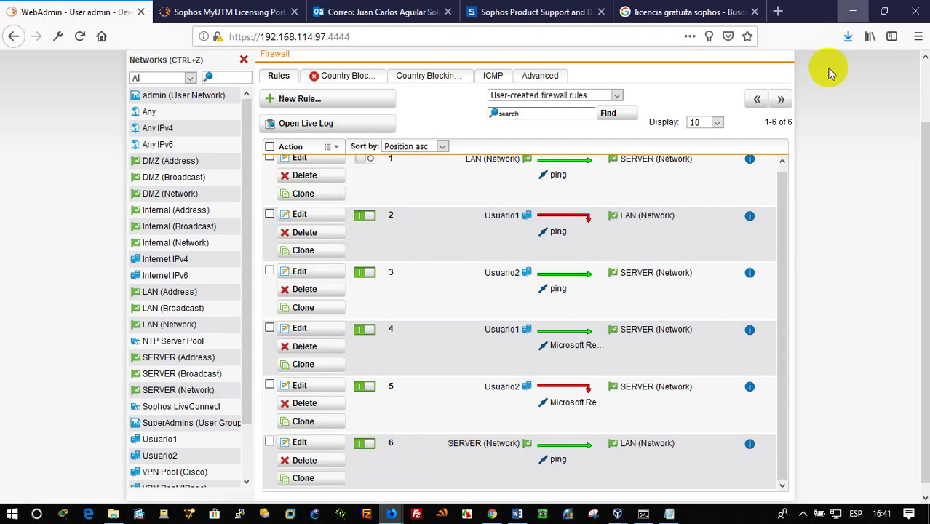
Go back to the 2016_SERVER virtual machine and repeat the ping to 192.168.60.60
mouse_move(617, 513)
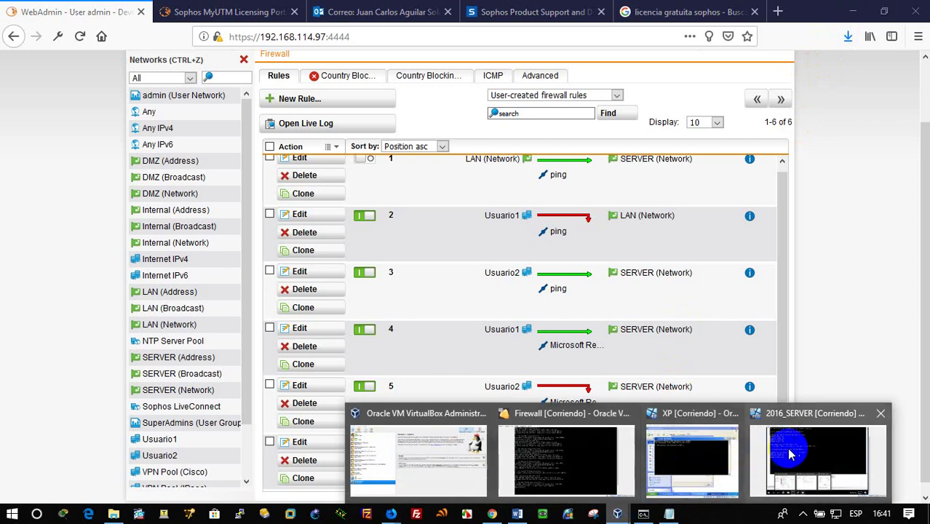
click(815, 457)
click(512, 239)
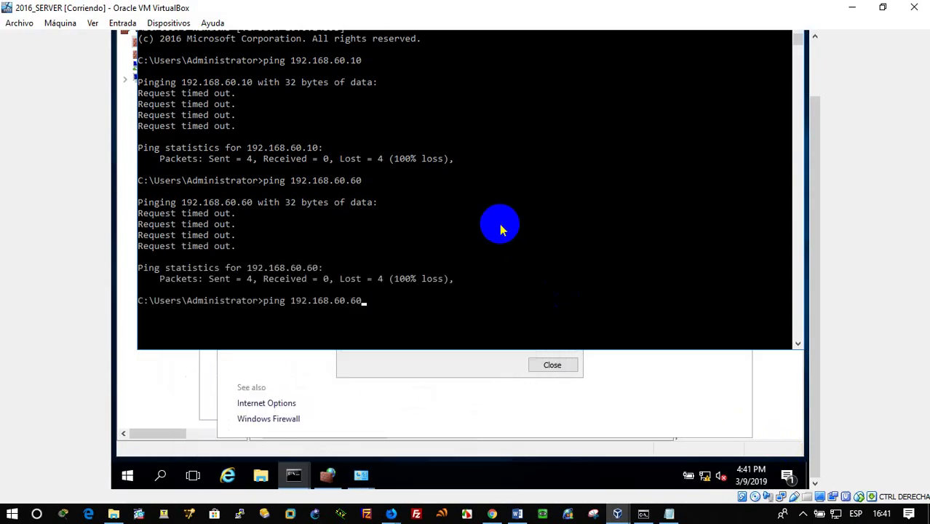
key(Return)
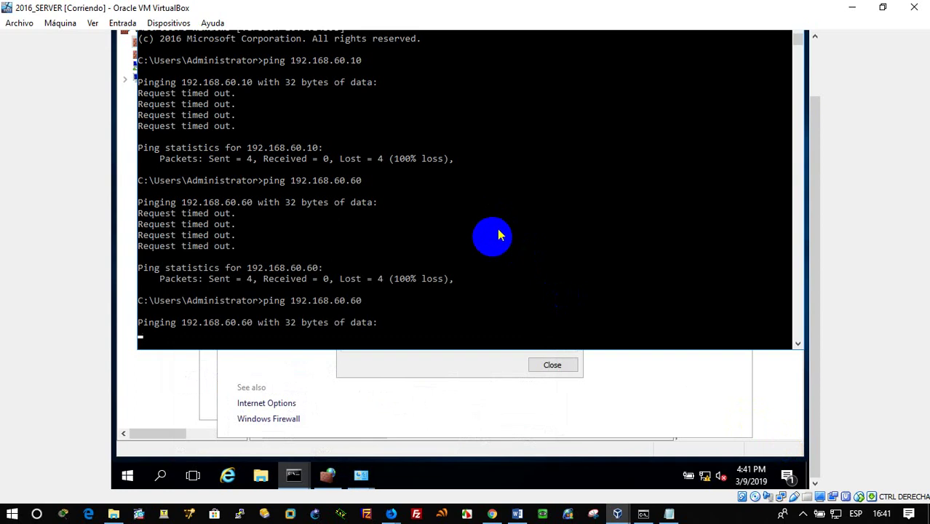
scroll(490, 246, down, 2)
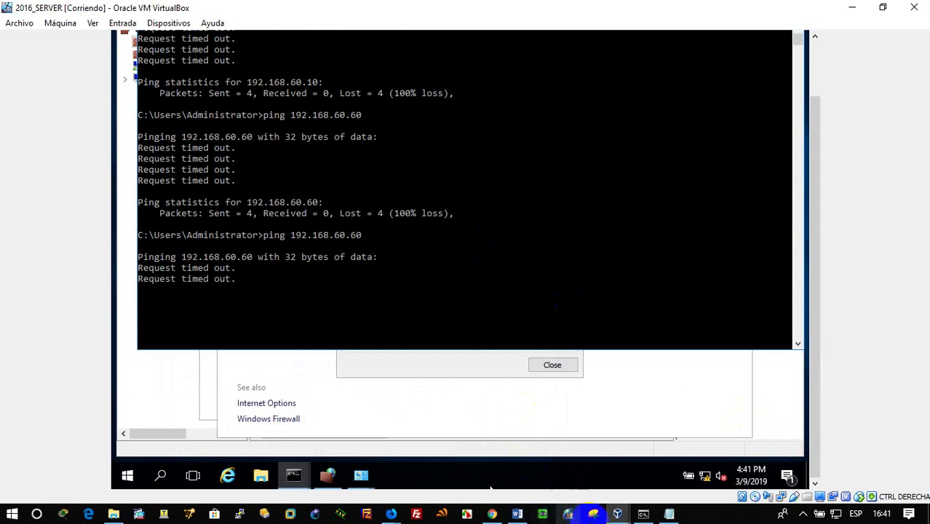
Switch to the XP virtual machine and close its command prompt and the local area connection's status dialog
mouse_move(617, 513)
click(667, 487)
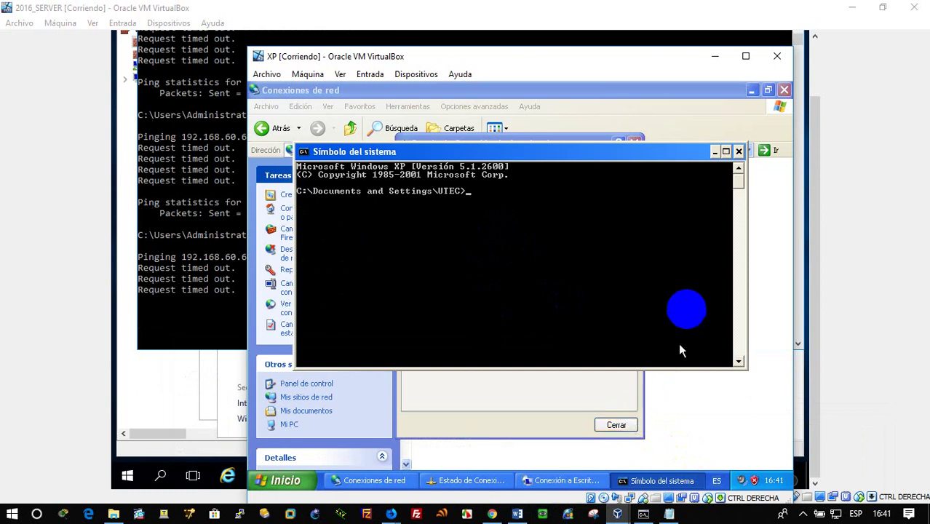
click(740, 153)
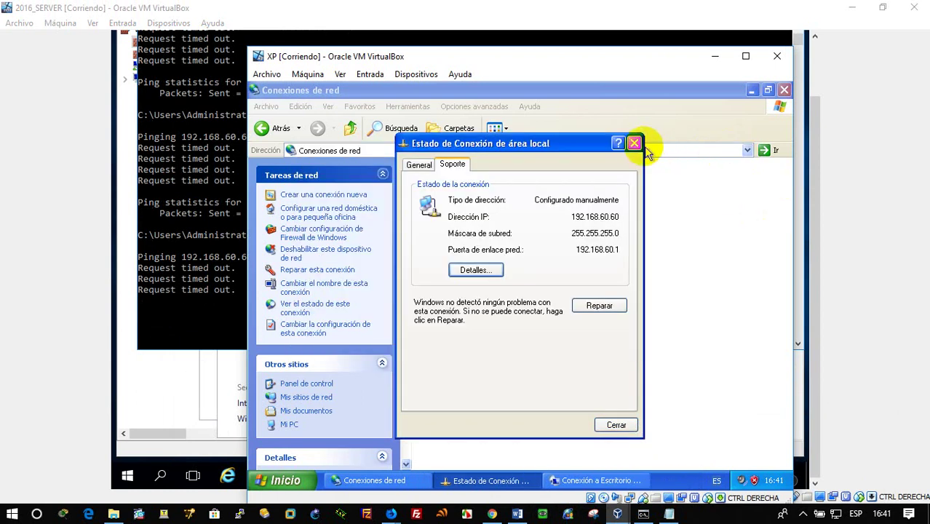
click(634, 142)
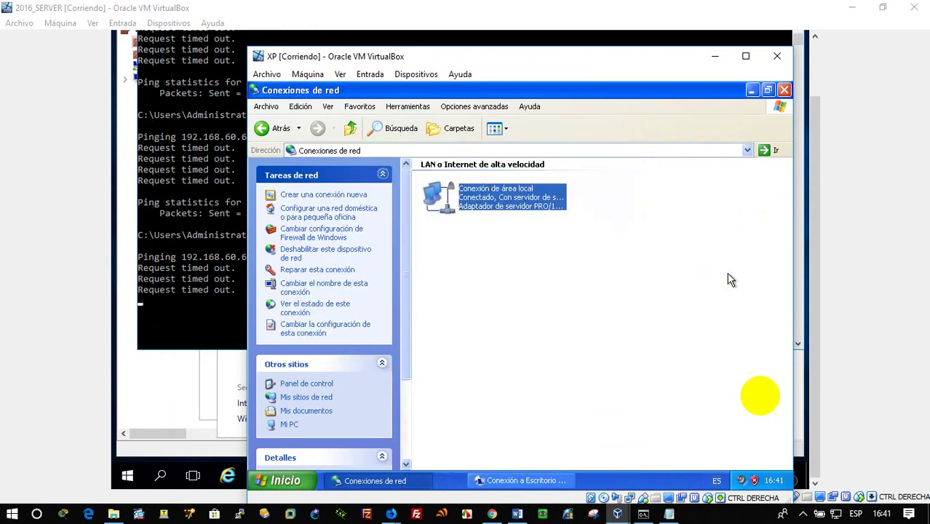
Open the Windows Firewall settings from the XP local area connection's advanced properties
right_click(508, 208)
click(553, 312)
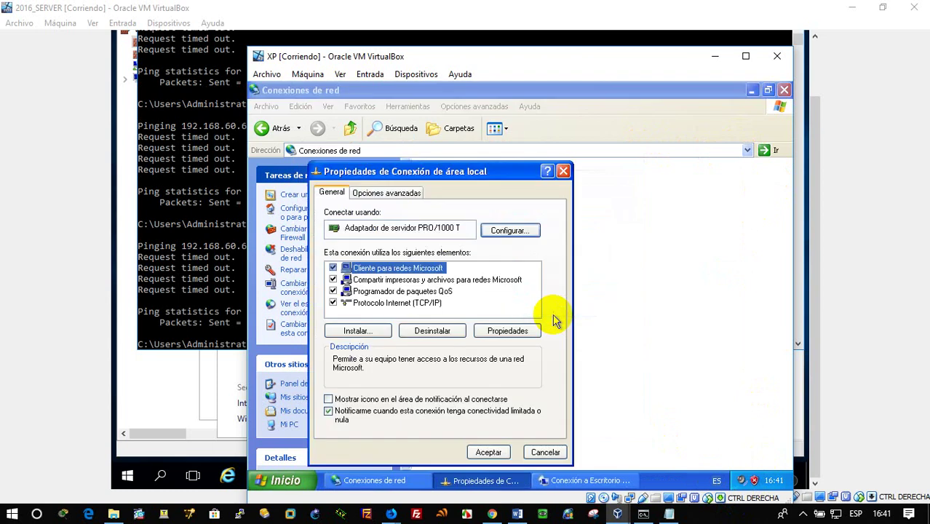
click(407, 192)
click(492, 237)
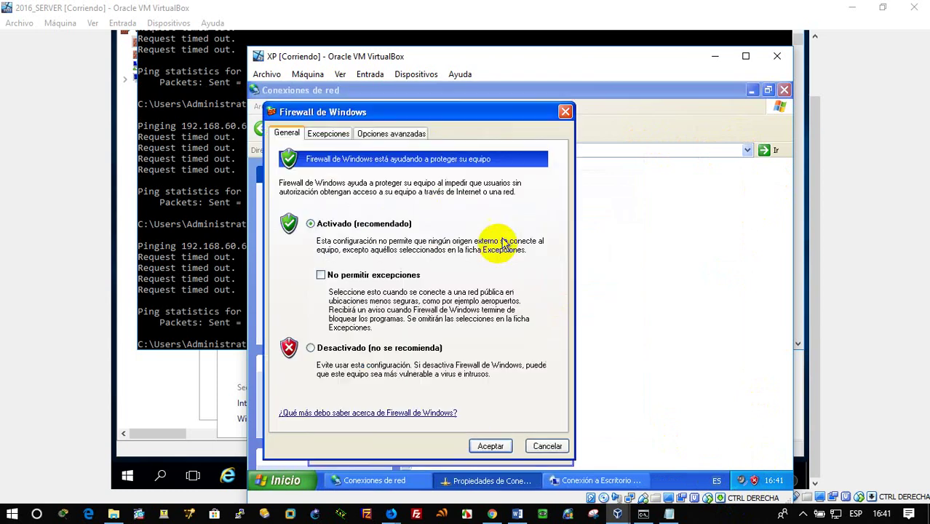